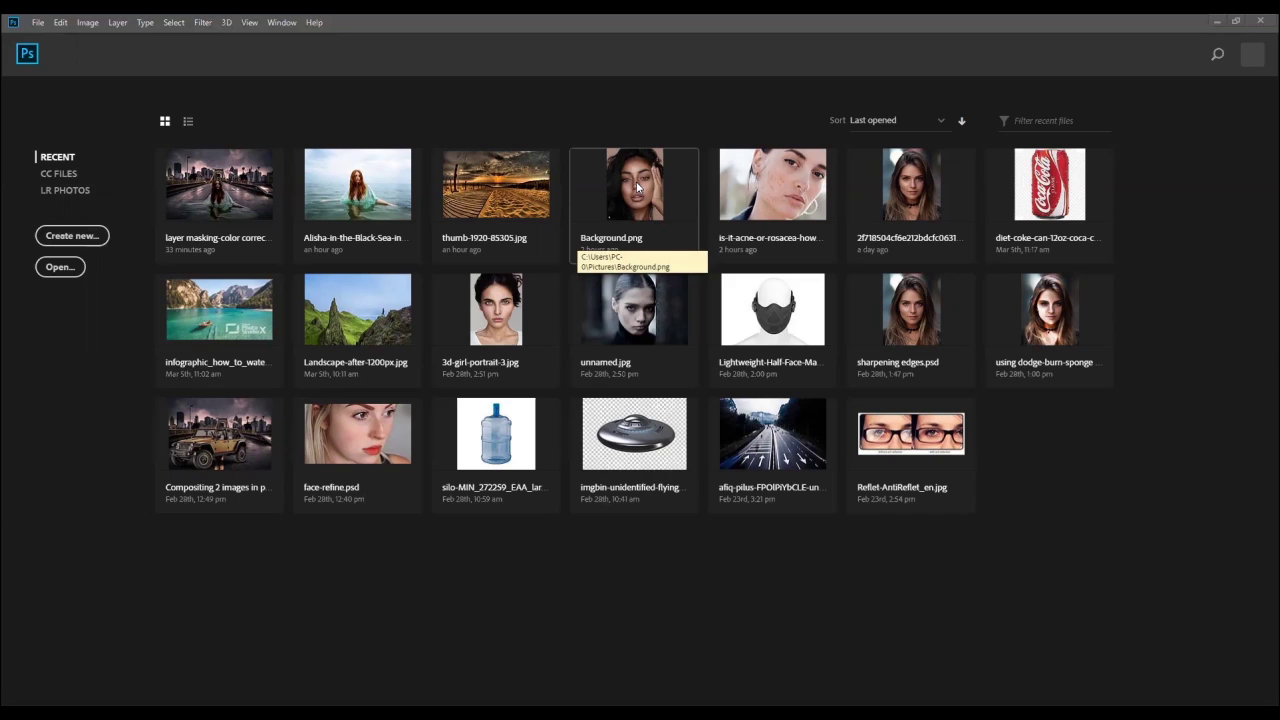
# Open the recent image Background.png and inspect the facial skin up close
pyautogui.click(637, 186)
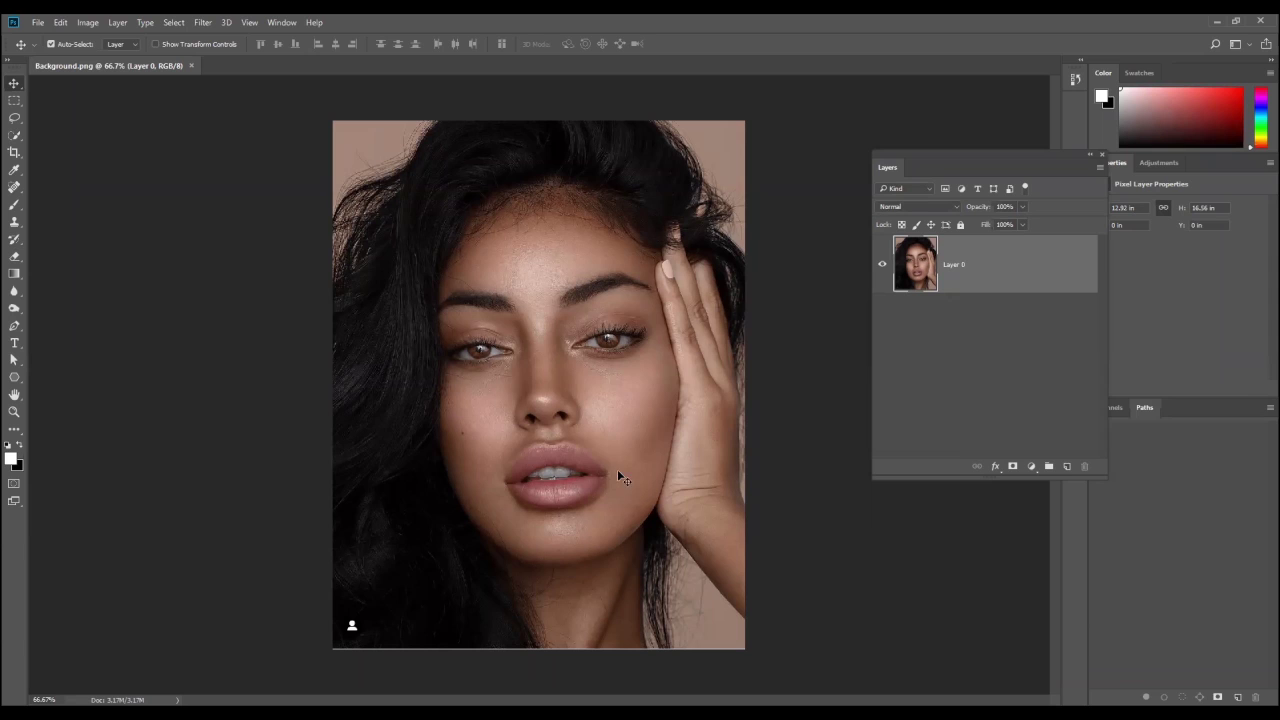
pyautogui.scroll(3, 617, 457)
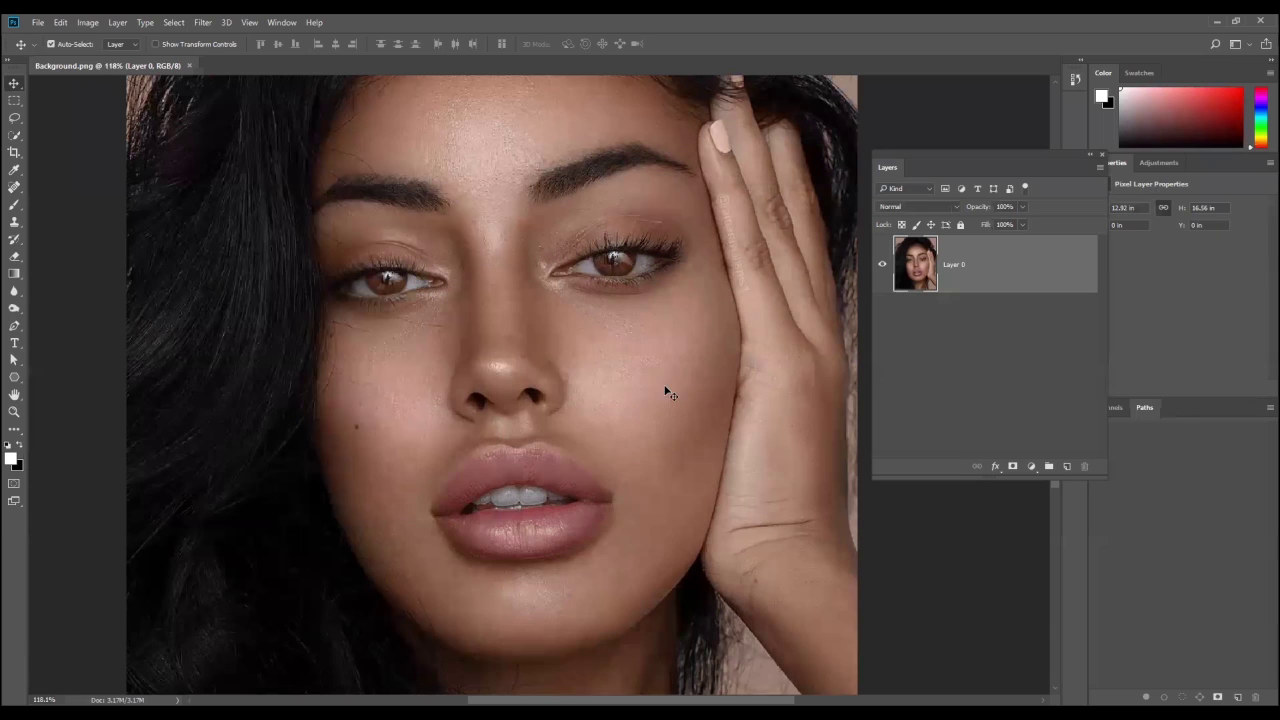
pyautogui.scroll(3, 631, 435)
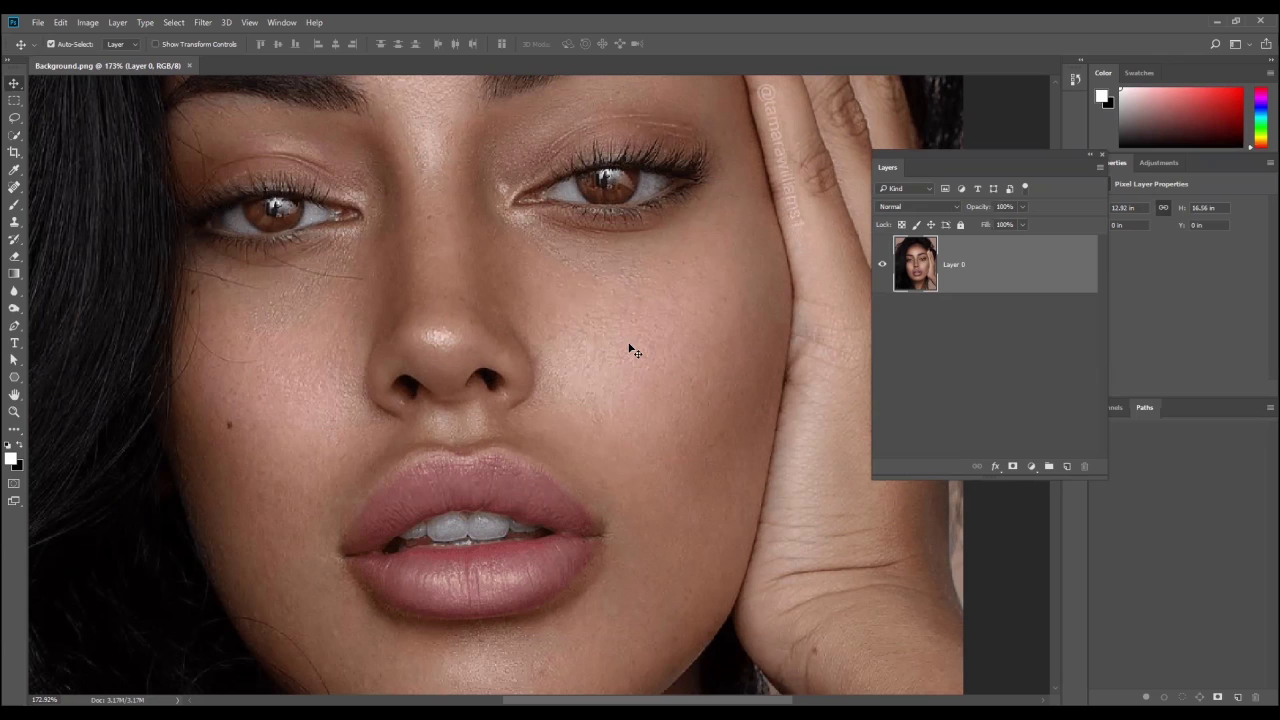
pyautogui.hotkey('ctrl', '0')
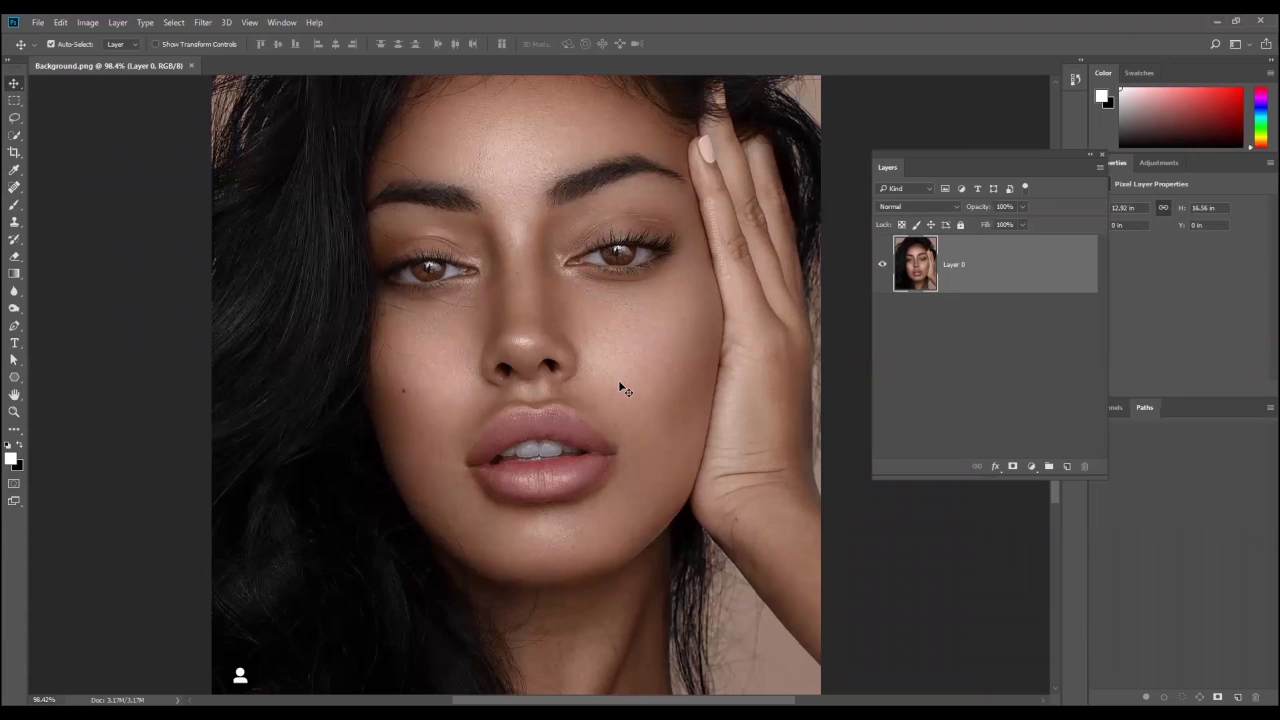
pyautogui.scroll(-3, 611, 360)
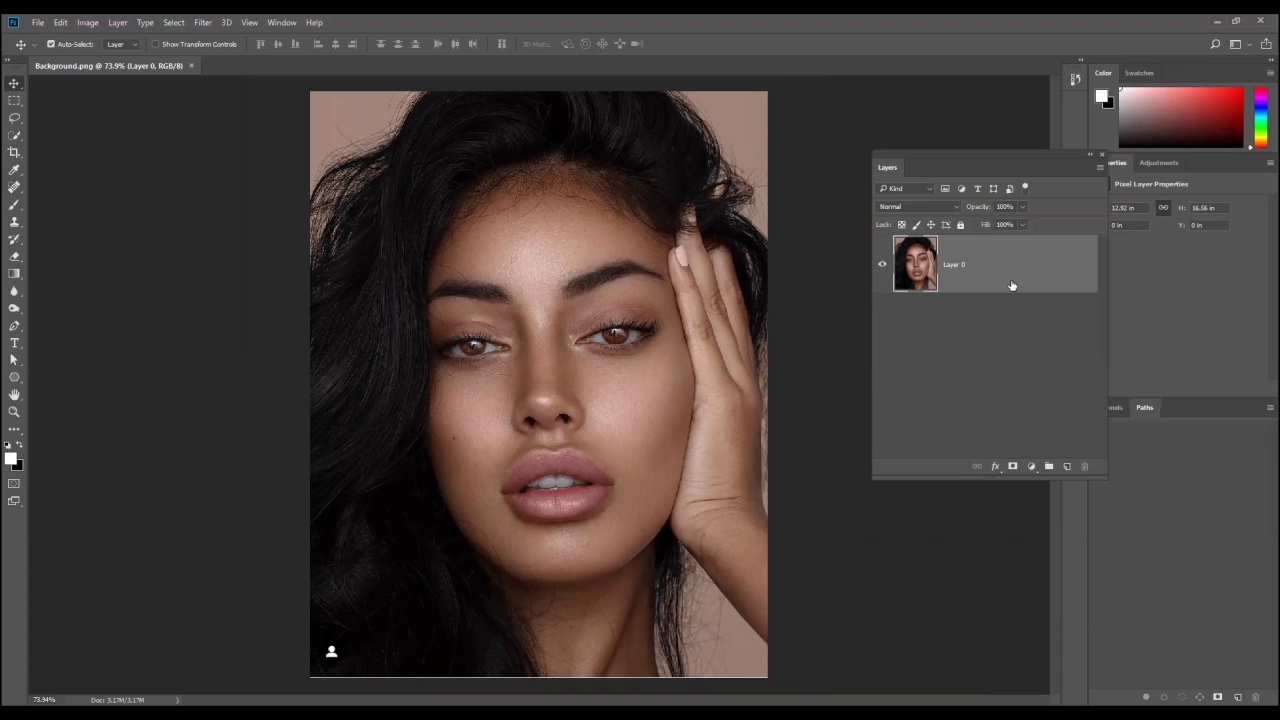
# Duplicate the portrait layer and rename the lower layer "original"
pyautogui.press('ctrl')
pyautogui.hotkey('ctrl', 'j')
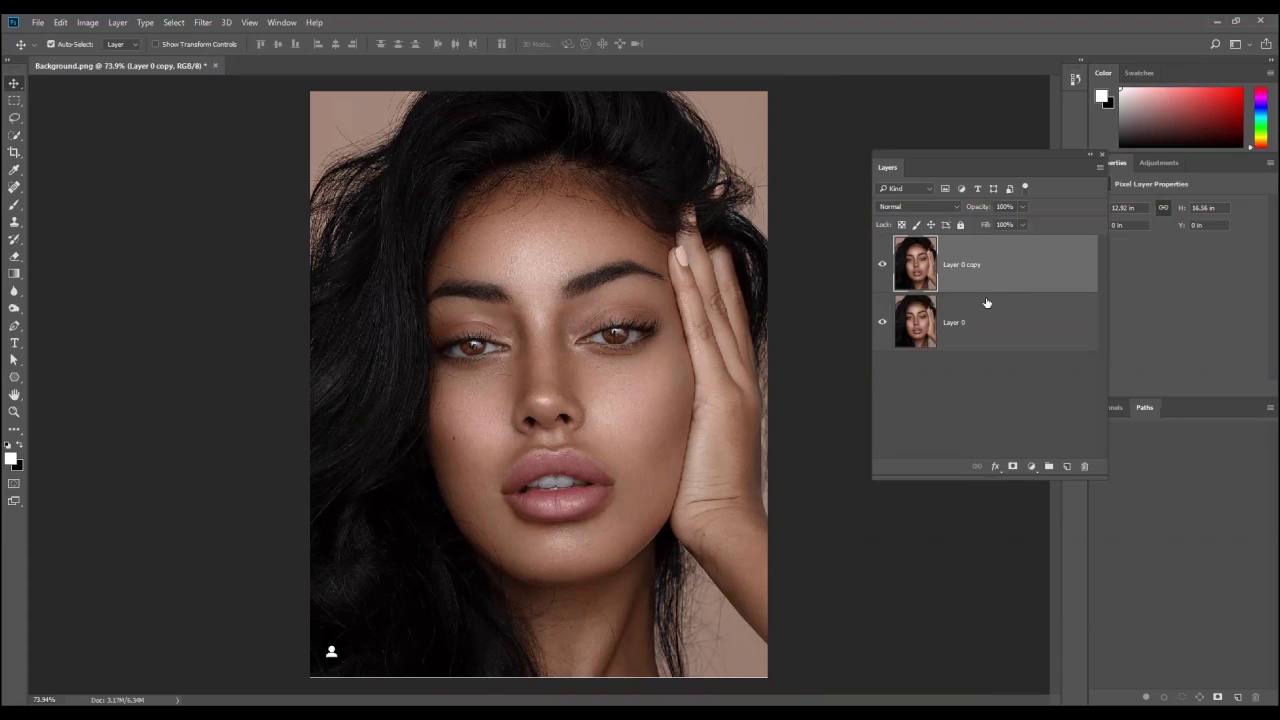
pyautogui.click(952, 330)
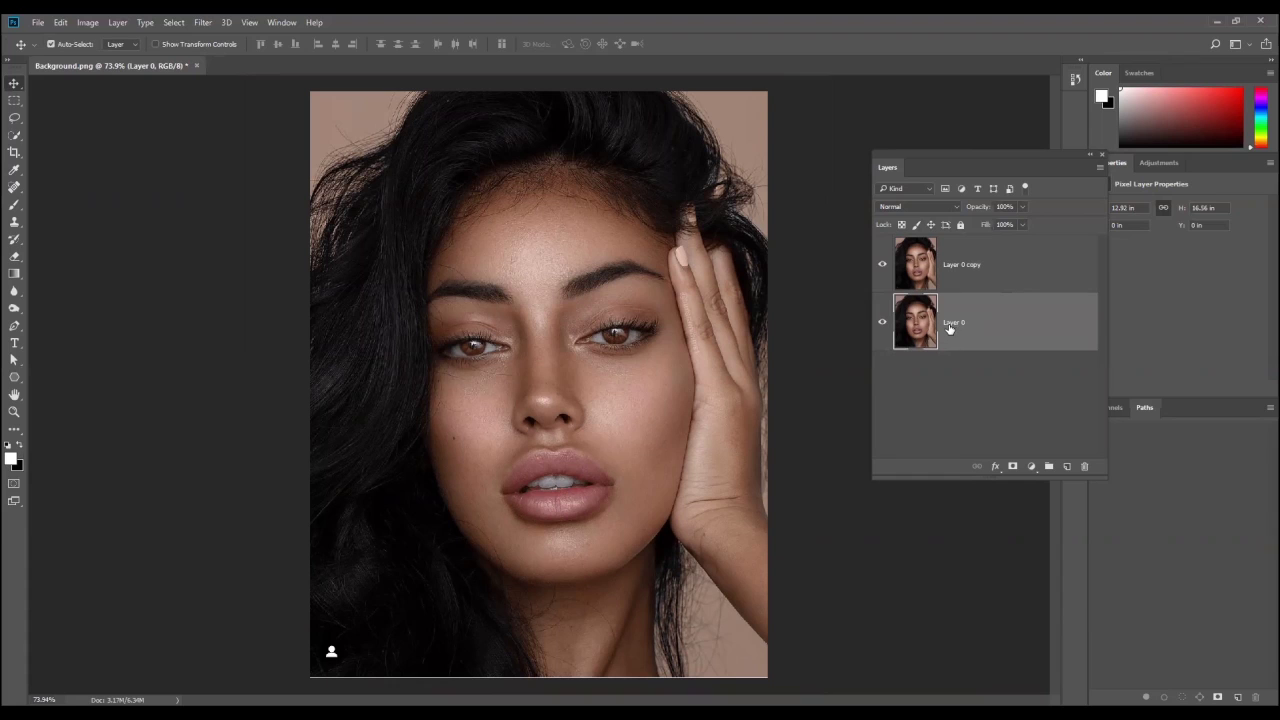
pyautogui.doubleClick(960, 327)
pyautogui.press('Return')
# Rename the duplicated portrait layer as "edit"
pyautogui.click(980, 264)
pyautogui.doubleClick(976, 264)
pyautogui.write('edi')
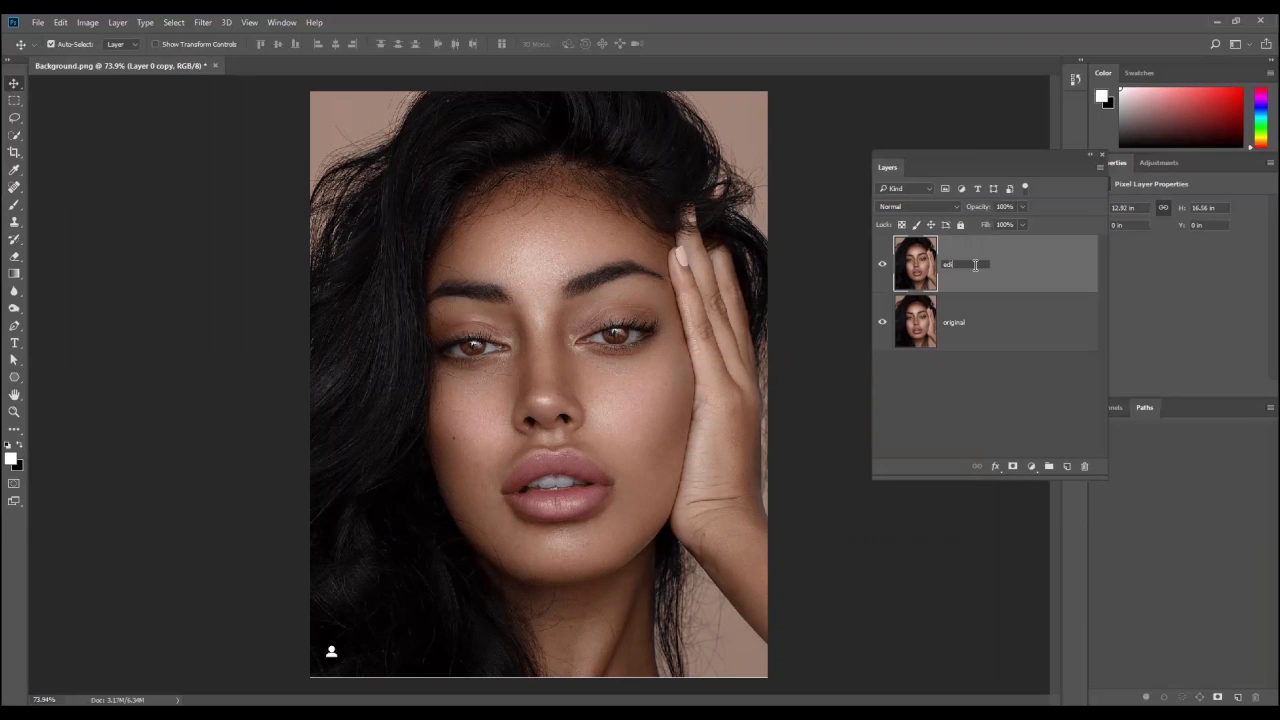
pyautogui.write('t')
pyautogui.press('Return')
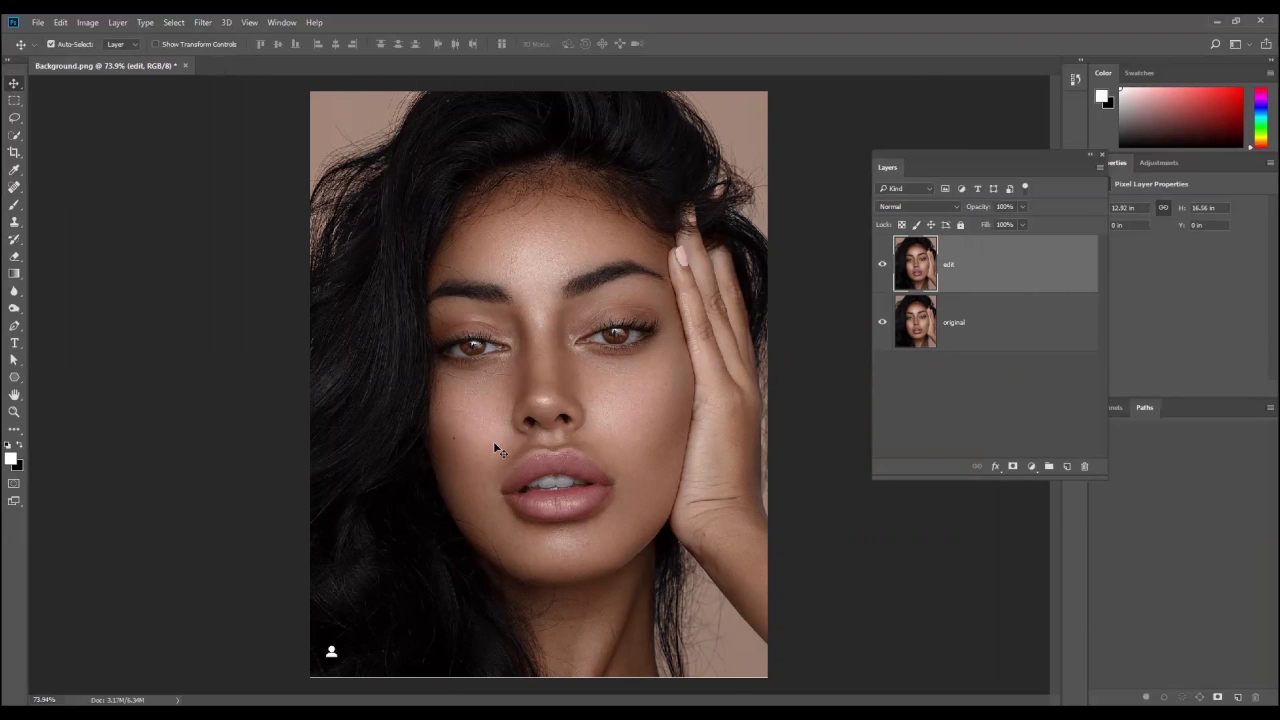
# Inspect the face for blemishes, hide the "original" layer and make the "edit" layer active
pyautogui.scroll(3, 451, 449)
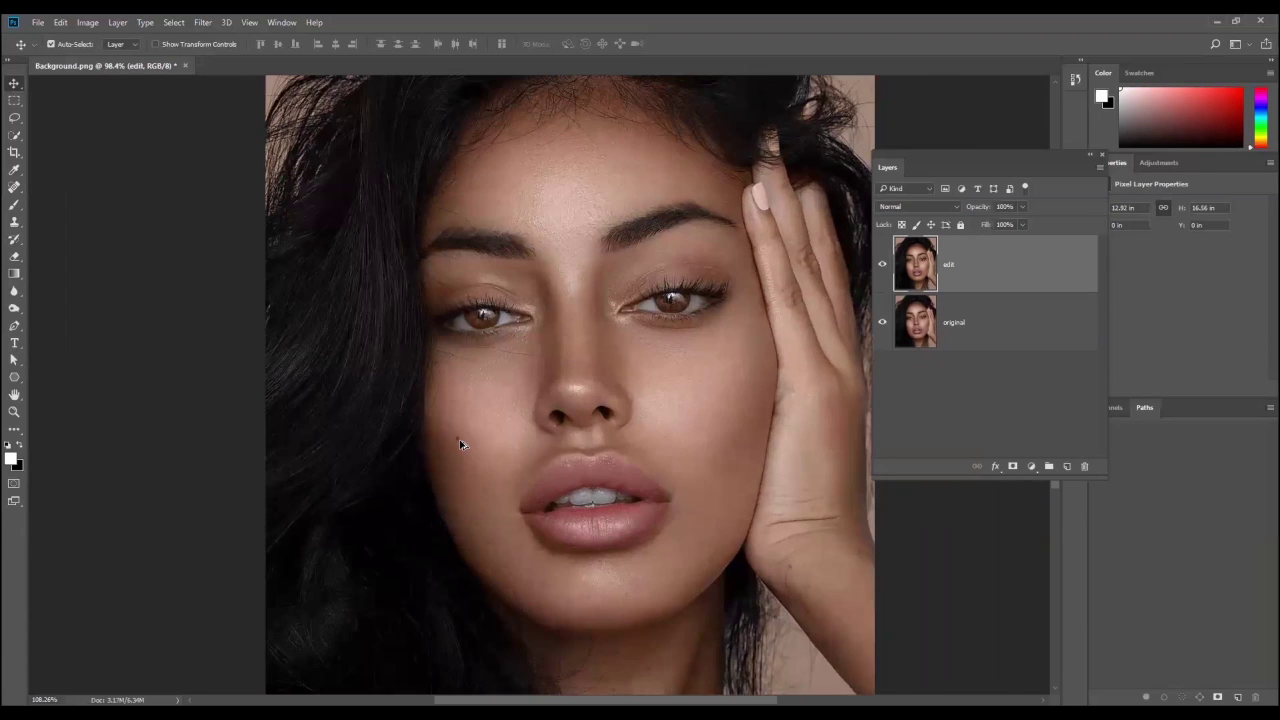
pyautogui.scroll(3, 460, 444)
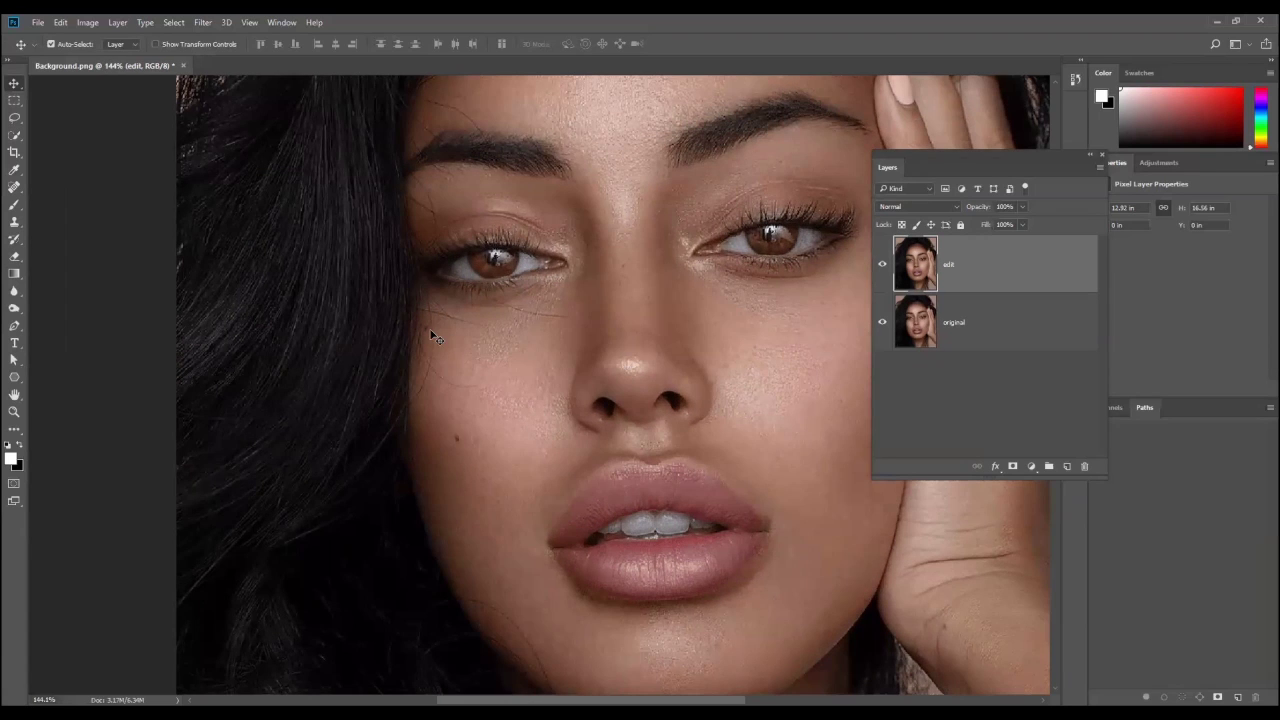
pyautogui.scroll(-2, 468, 376)
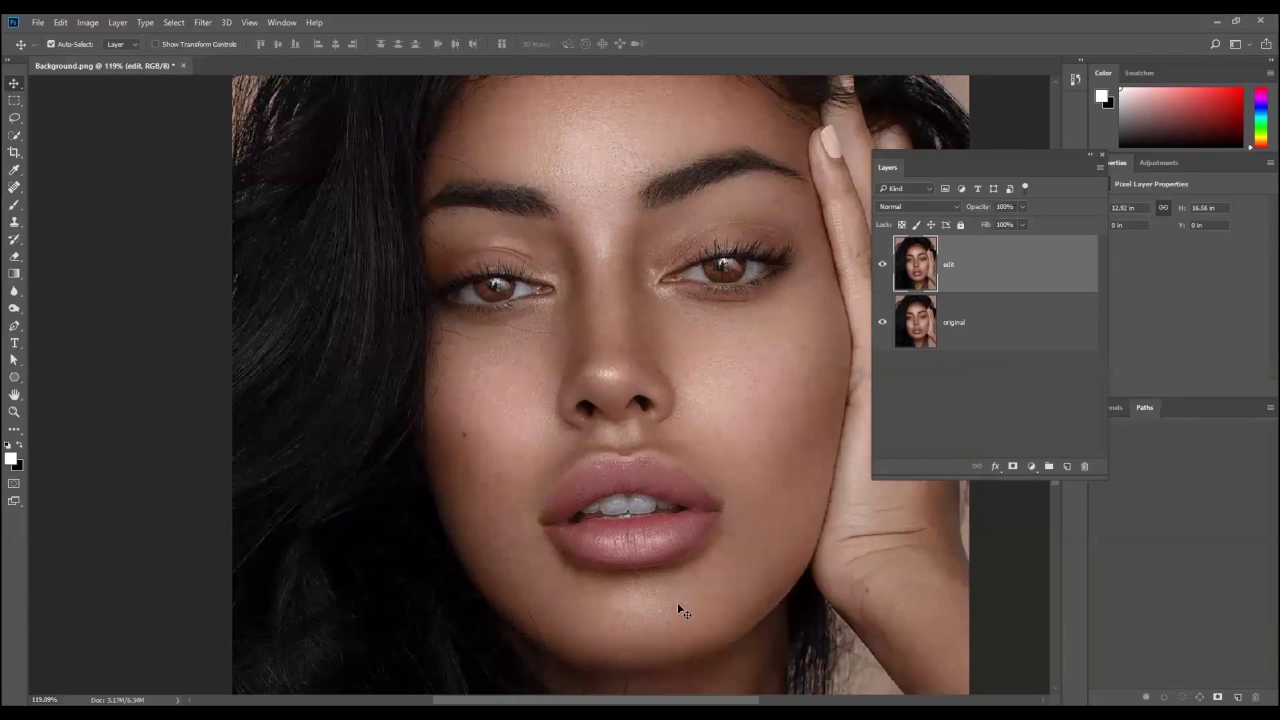
pyautogui.scroll(-1, 670, 600)
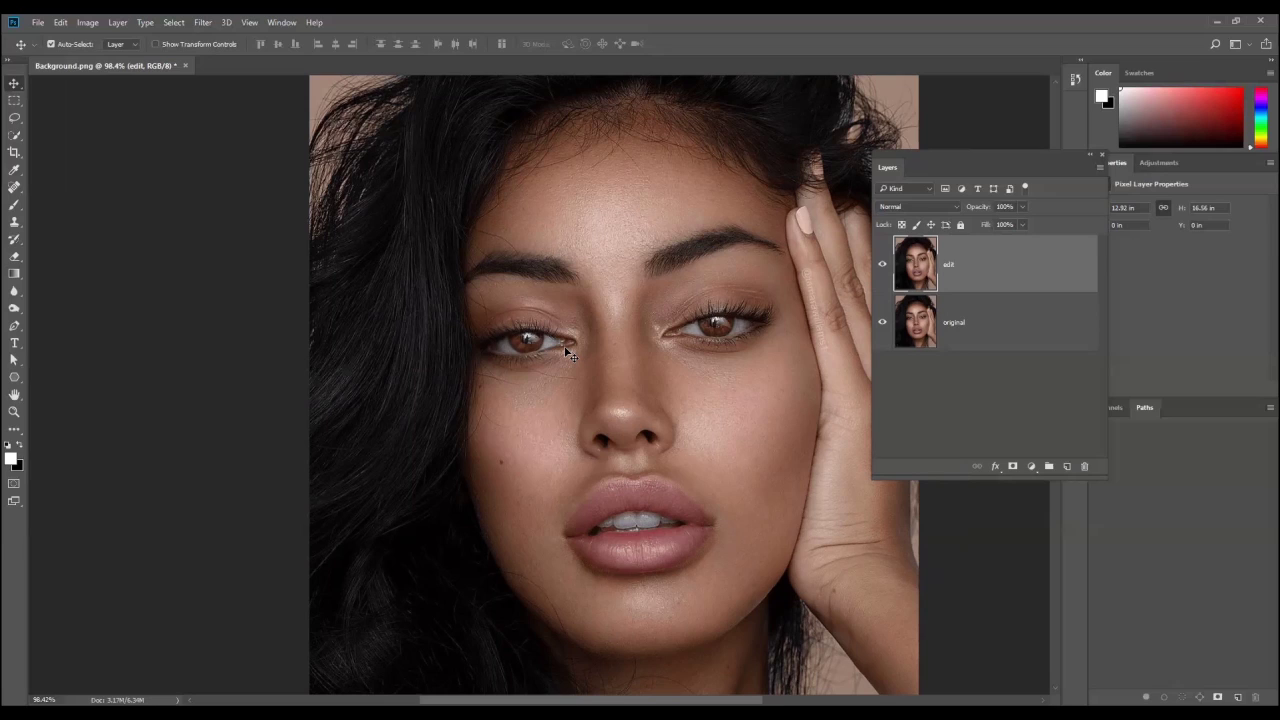
pyautogui.click(960, 333)
pyautogui.click(882, 322)
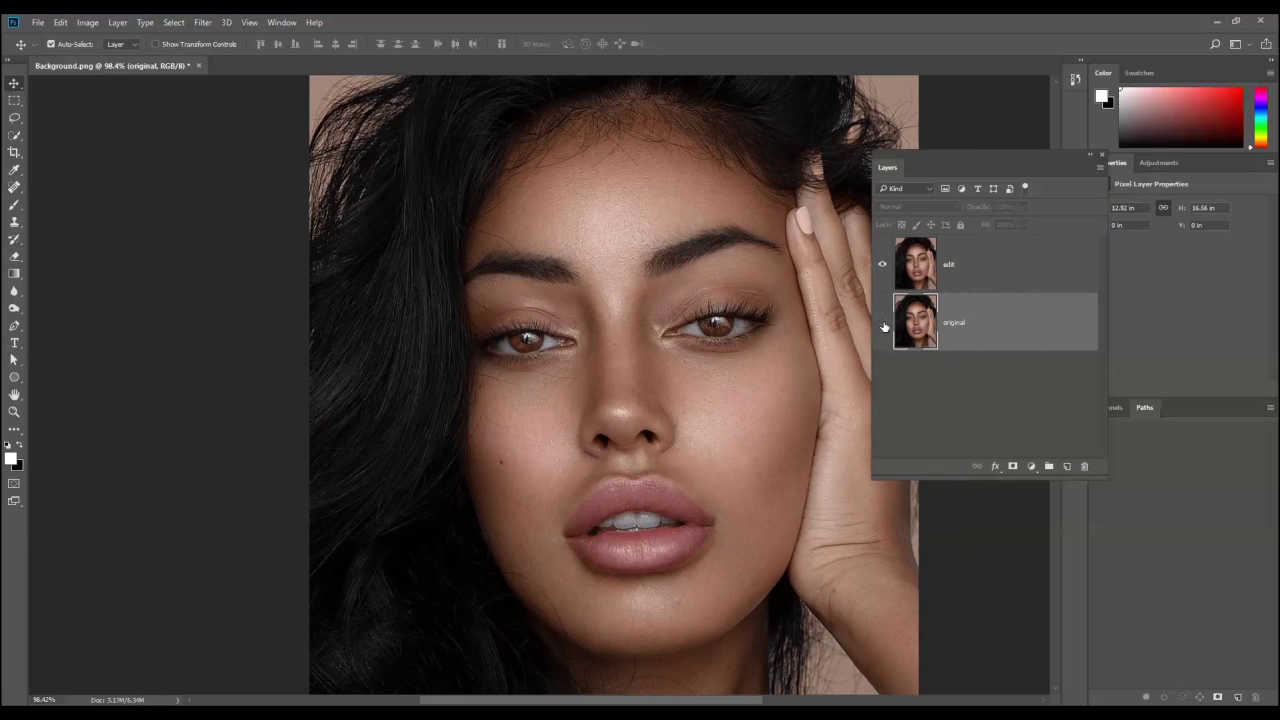
pyautogui.click(955, 266)
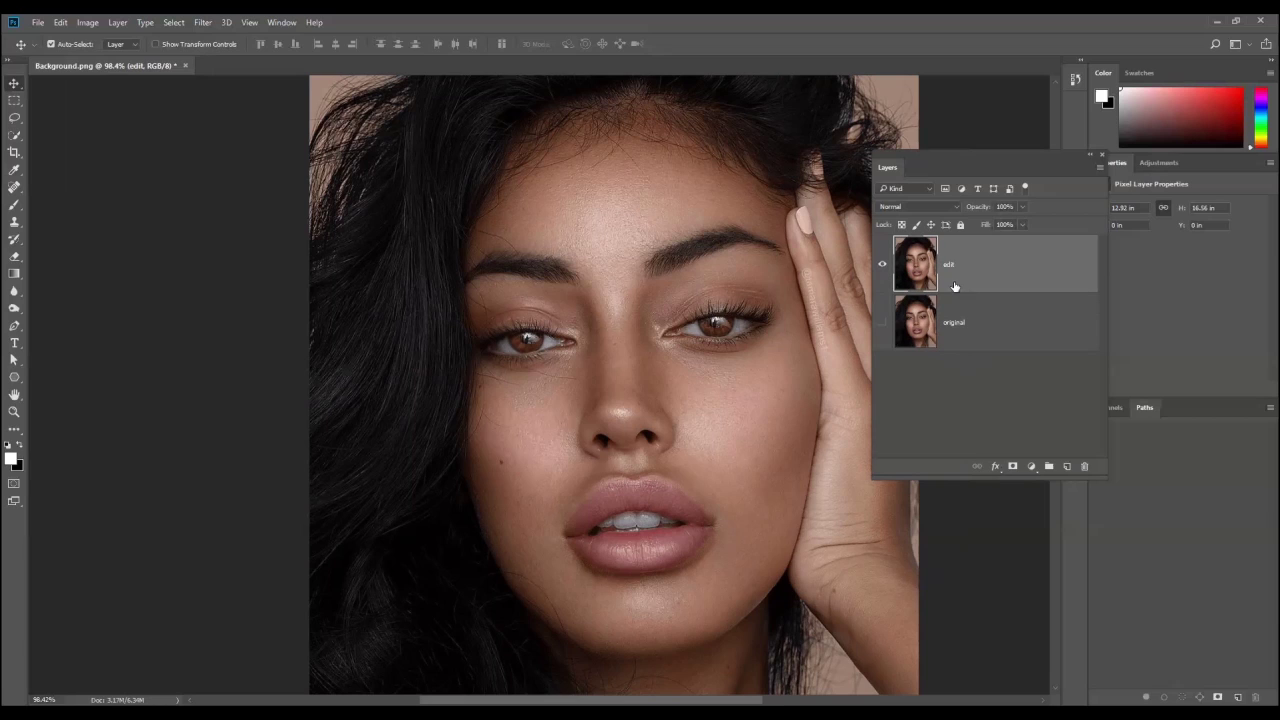
# Remove the dark mole on the cheek beside the hair with the Spot Healing Brush in Content-Aware mode
pyautogui.click(16, 189)
pyautogui.rightClick(18, 191)
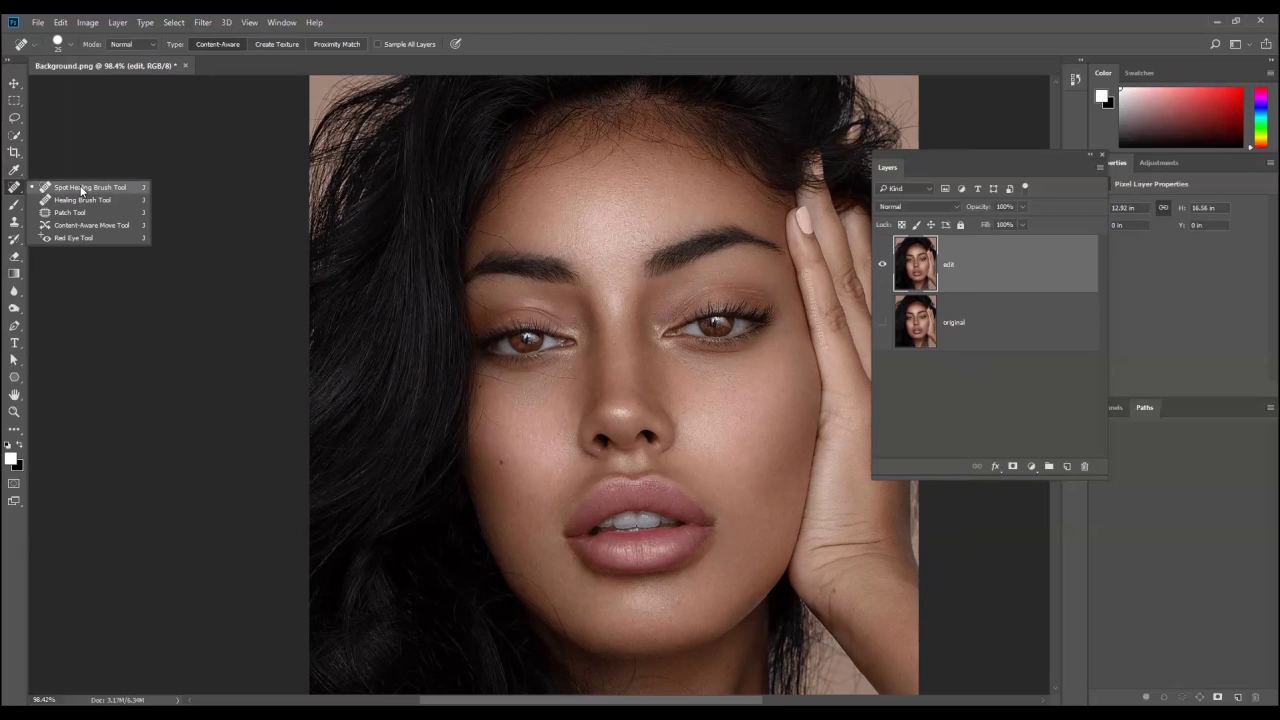
pyautogui.click(82, 190)
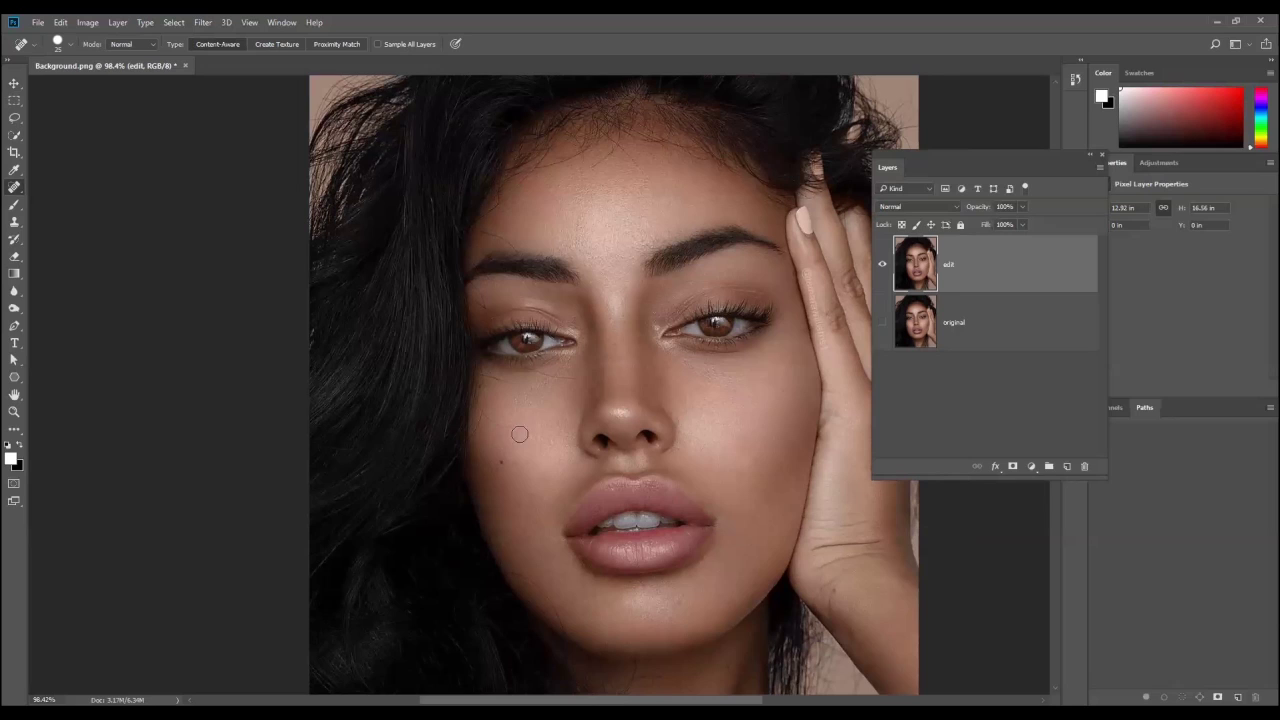
pyautogui.rightClick(20, 195)
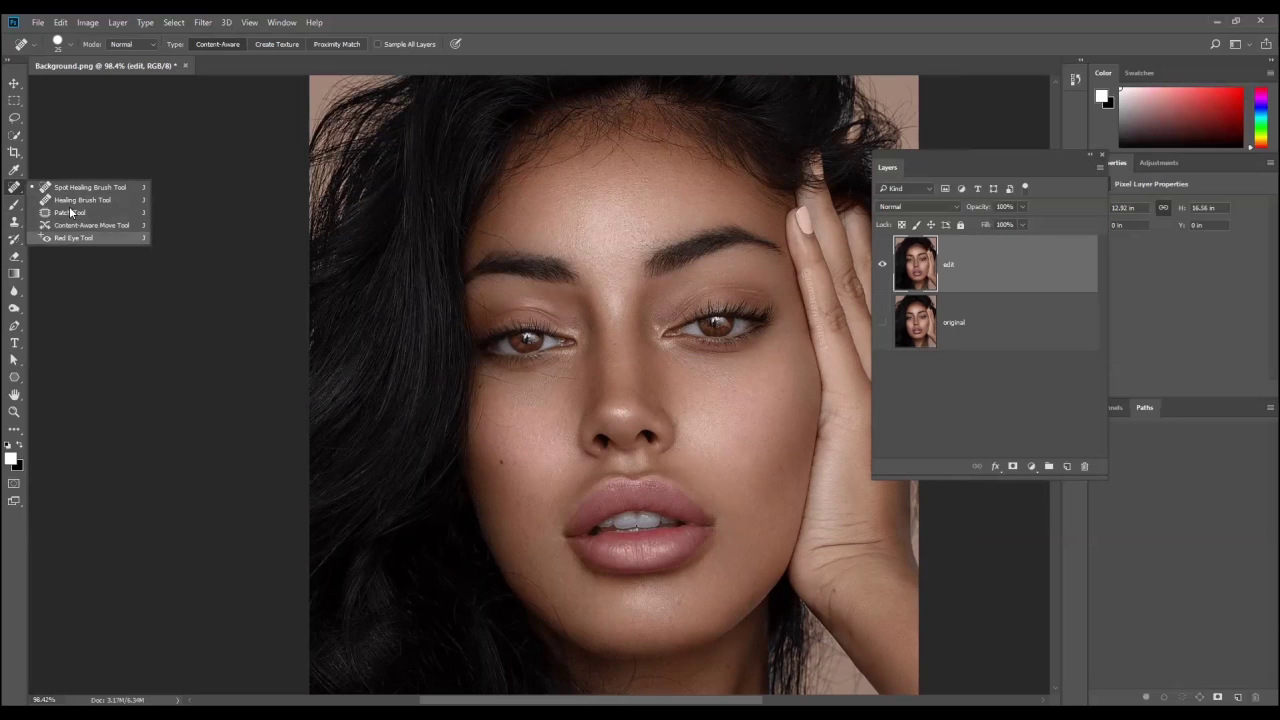
pyautogui.click(85, 187)
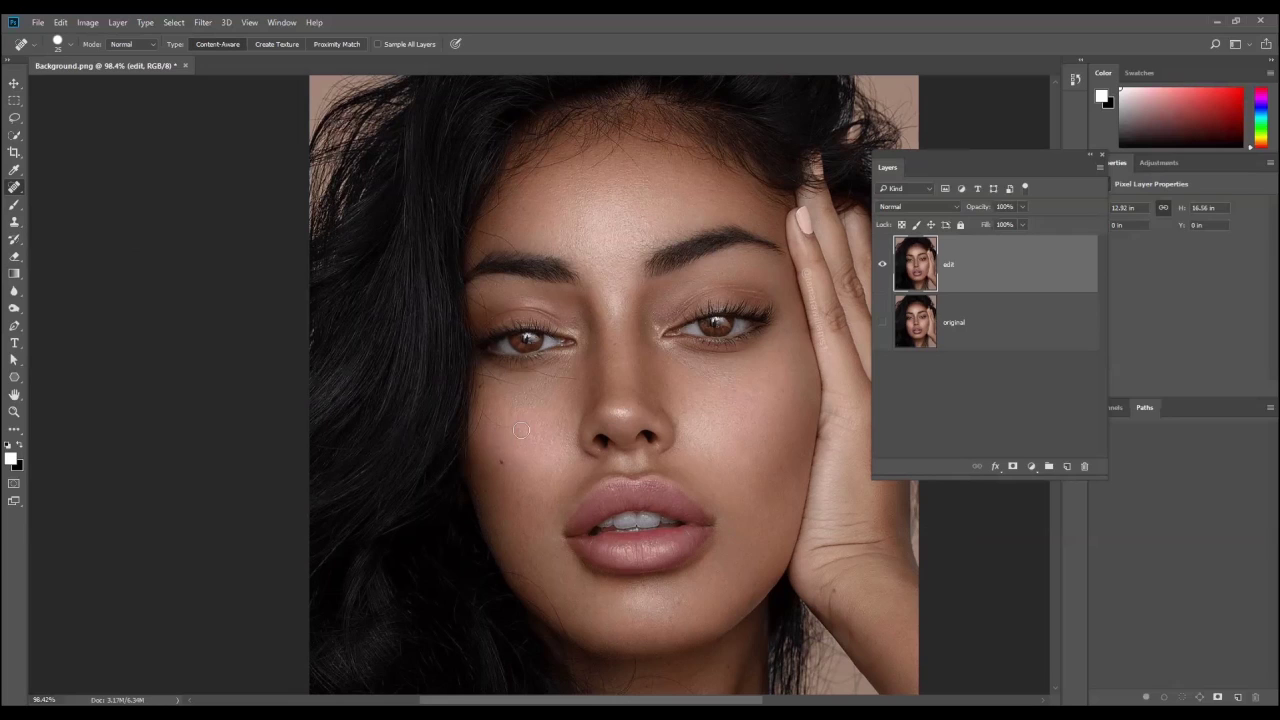
pyautogui.click(506, 461)
pyautogui.moveTo(500, 460); pyautogui.dragTo(510, 482)
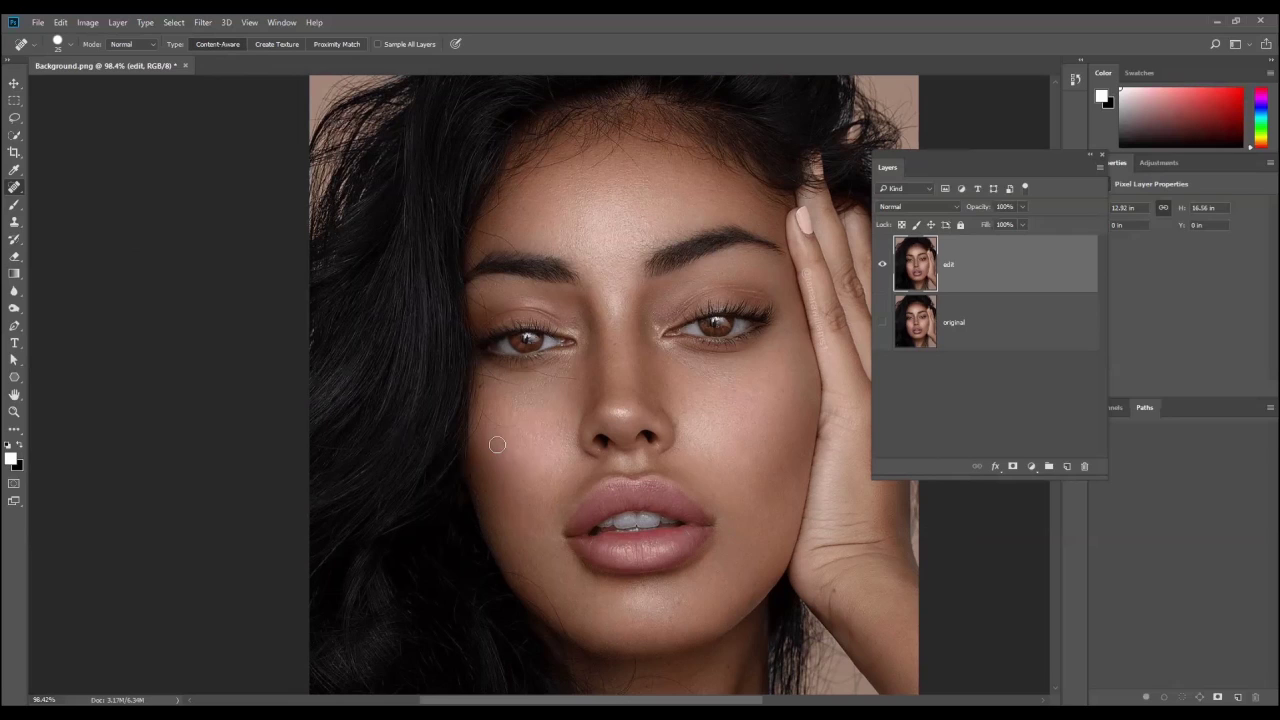
# Heal the remaining small blemishes on the cheeks, chin and nose with the Spot Healing Brush
pyautogui.click(486, 386)
pyautogui.click(518, 451)
pyautogui.click(676, 602)
pyautogui.click(678, 600)
pyautogui.click(643, 589)
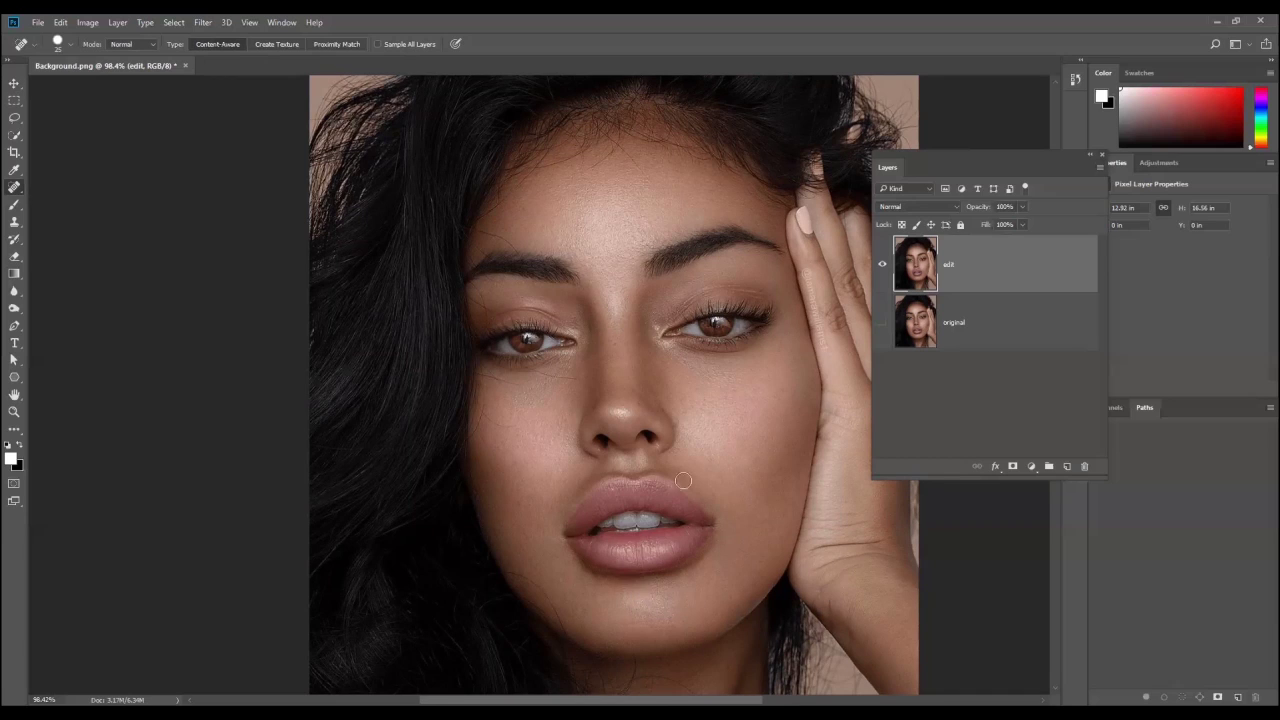
pyautogui.click(635, 394)
pyautogui.click(614, 348)
pyautogui.scroll(-3, 675, 479)
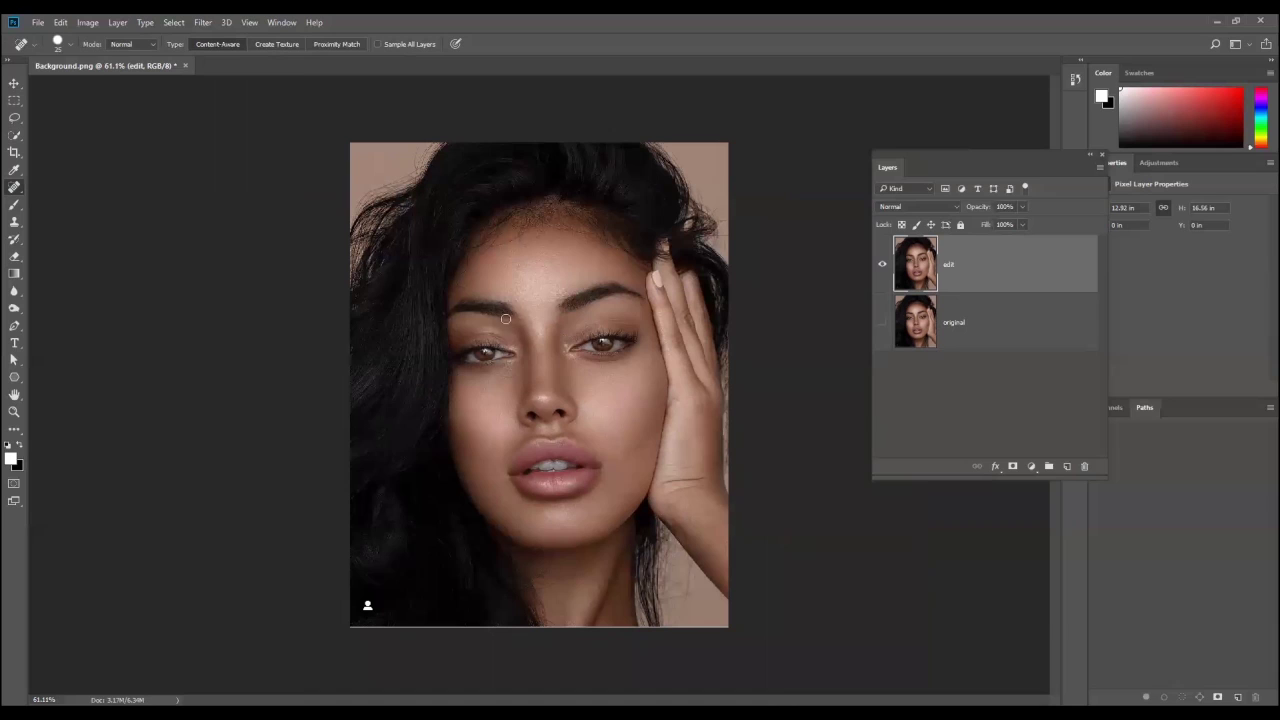
pyautogui.scroll(2, 591, 360)
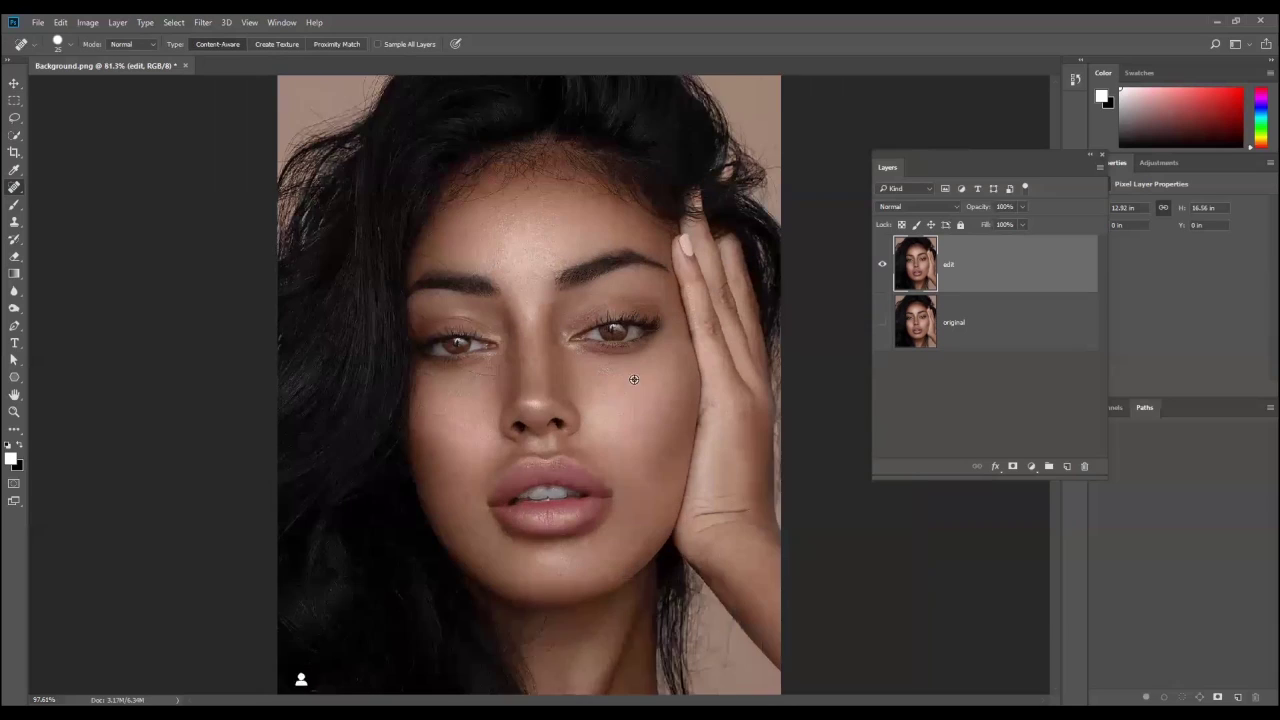
pyautogui.click(584, 366)
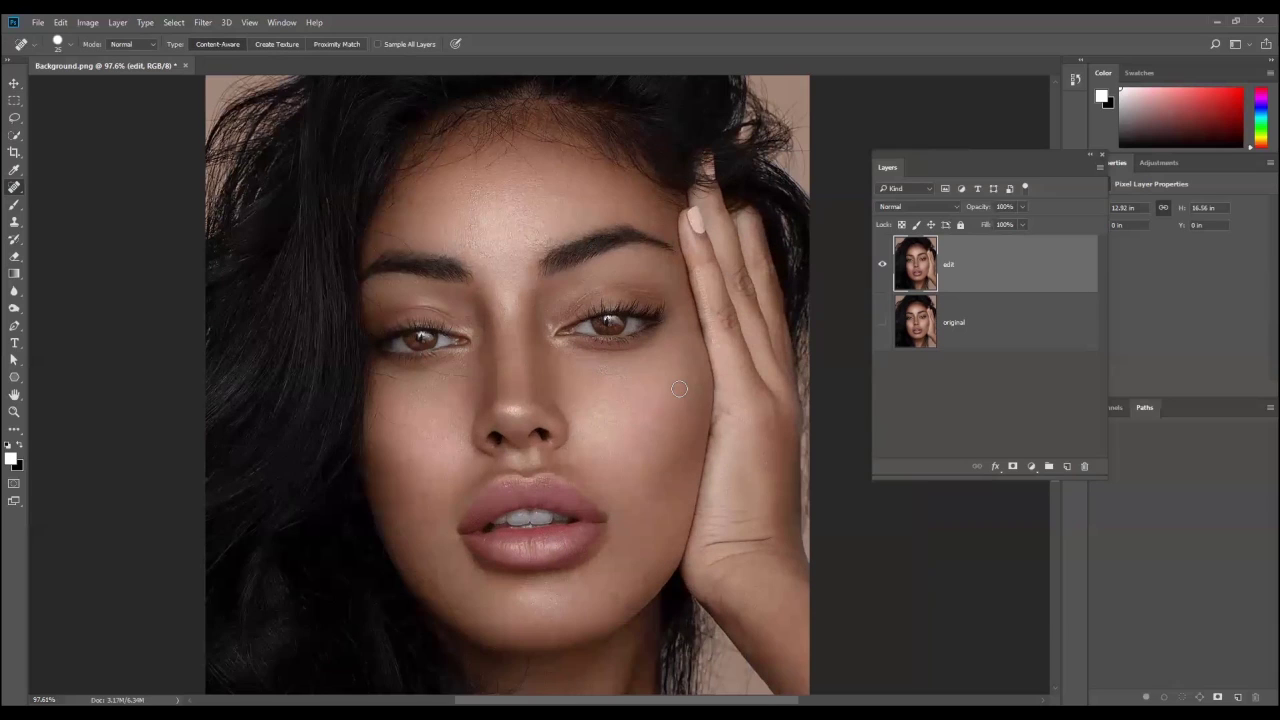
pyautogui.scroll(-1, 613, 466)
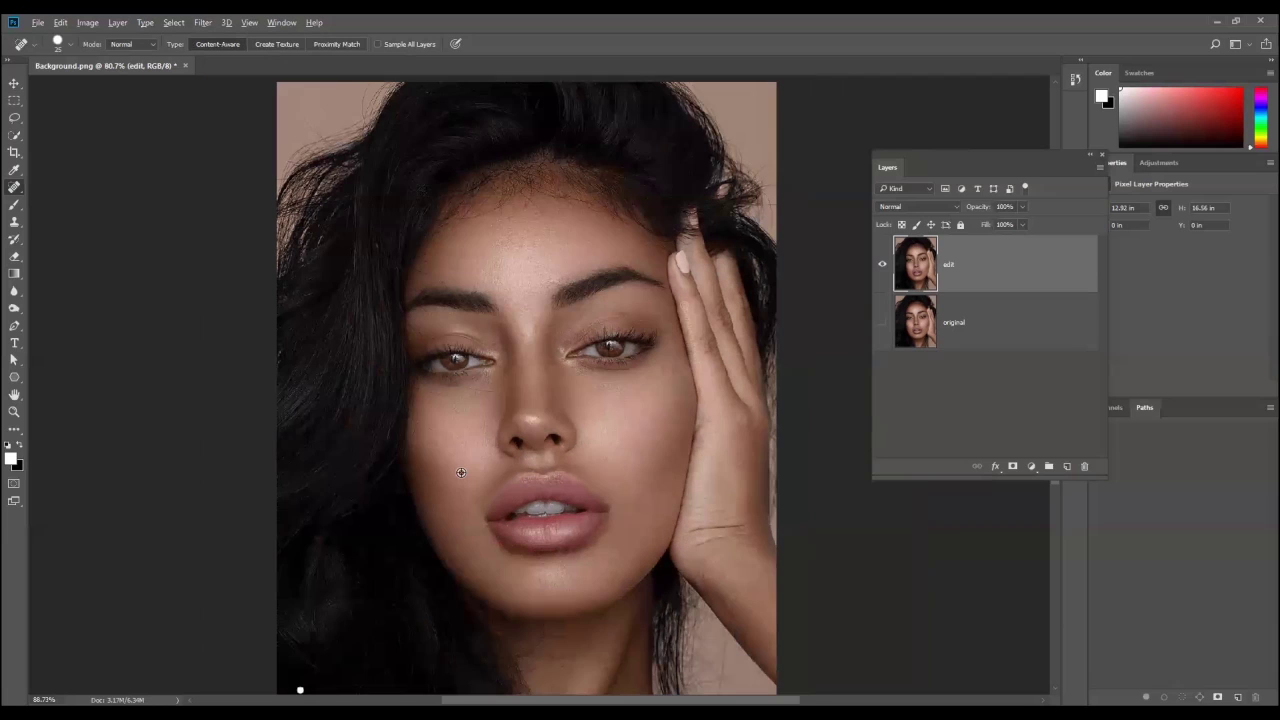
pyautogui.scroll(1, 460, 474)
pyautogui.click(443, 458)
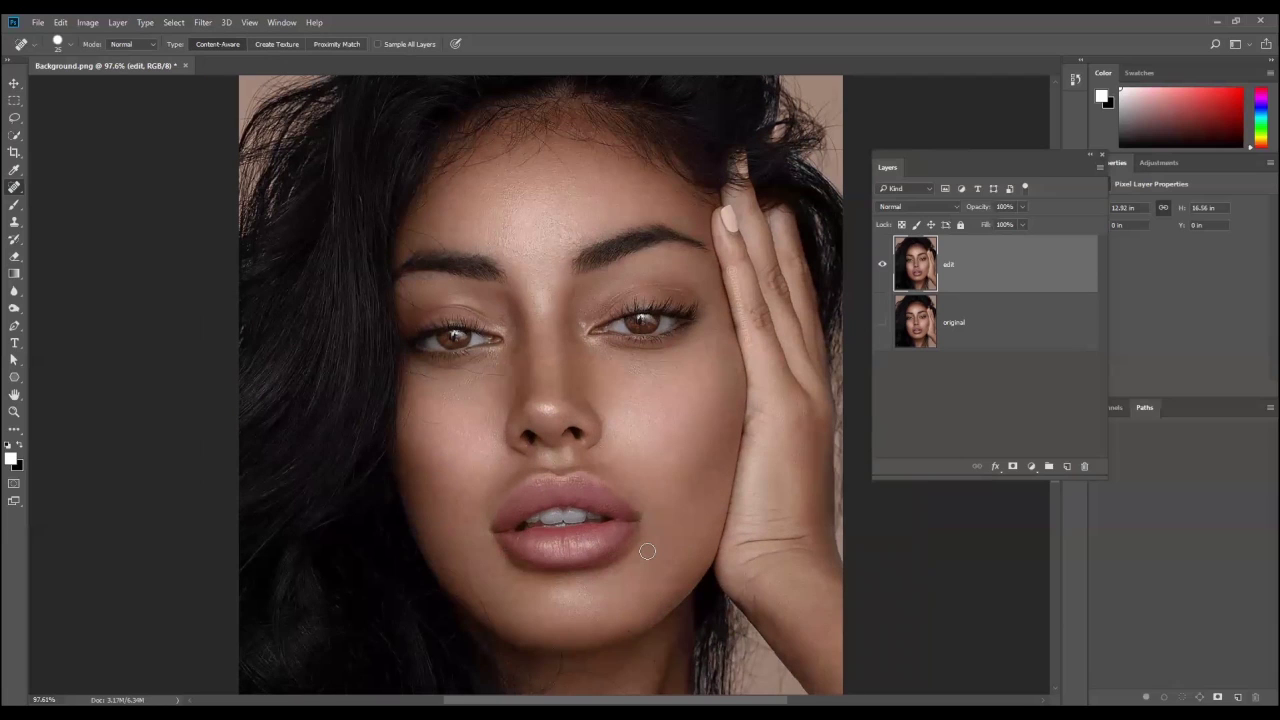
# Duplicate the "edit" layer and rename the copy "filter"
pyautogui.scroll(-1, 634, 517)
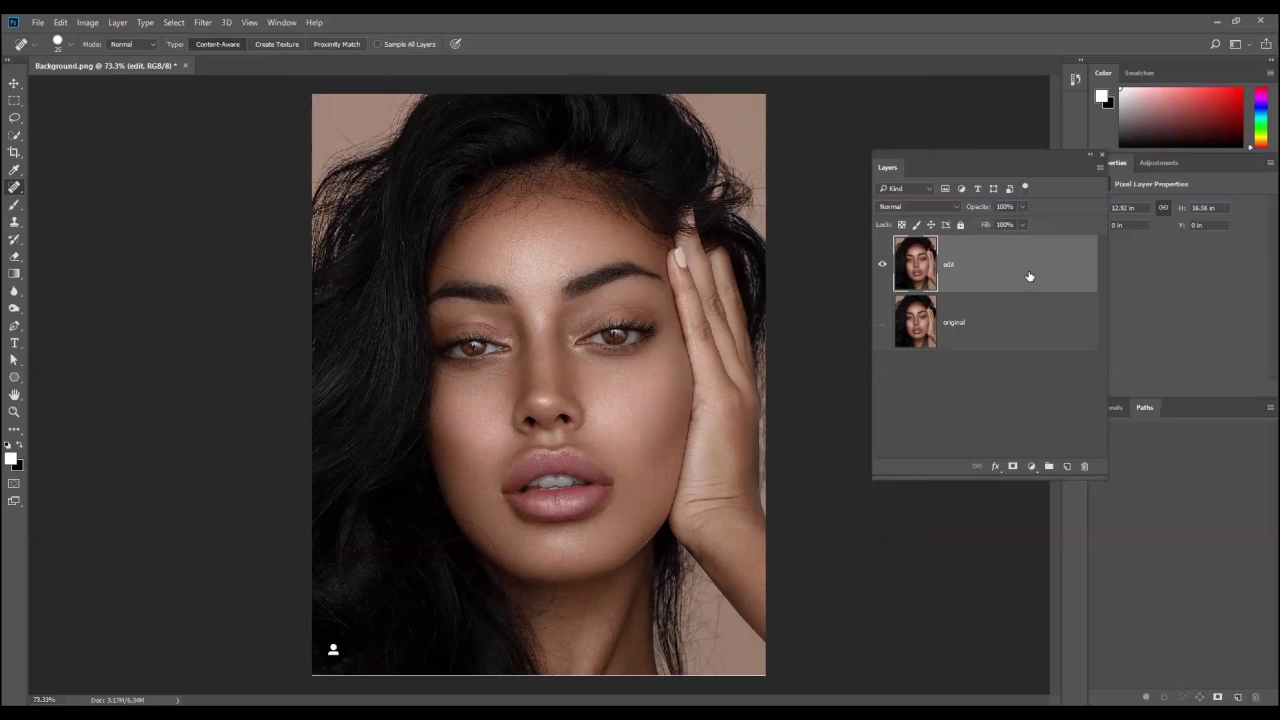
pyautogui.moveTo(1032, 277); pyautogui.dragTo(1069, 470)
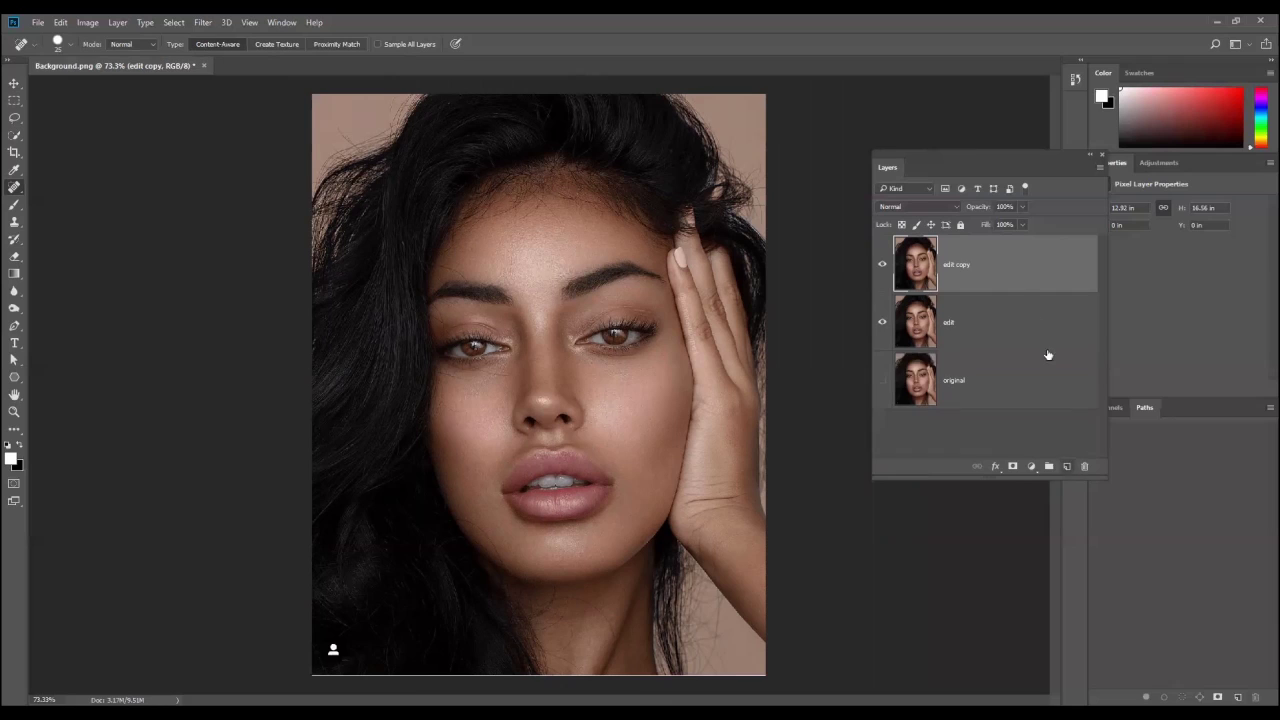
pyautogui.doubleClick(975, 275)
pyautogui.press('BackSpace')
pyautogui.press('Return')
# Set the "filter" layer's blend mode to Vivid Light
pyautogui.click(950, 205)
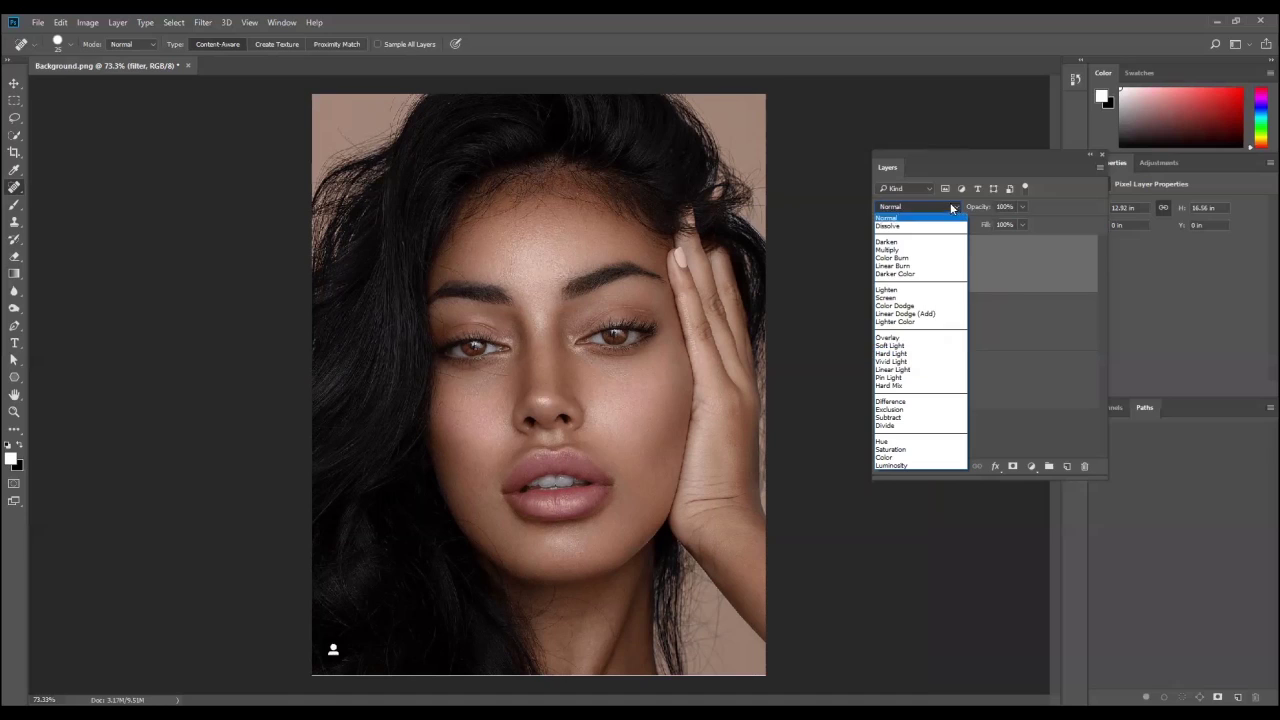
pyautogui.click(1008, 282)
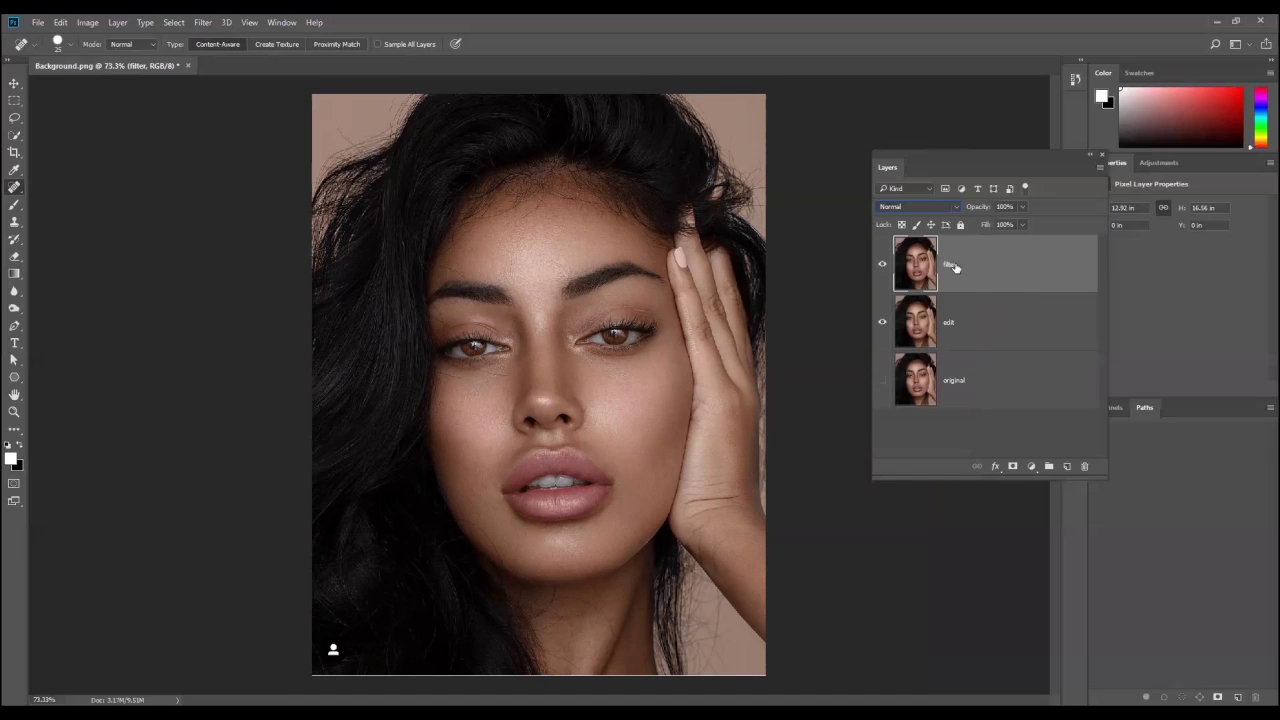
pyautogui.click(952, 206)
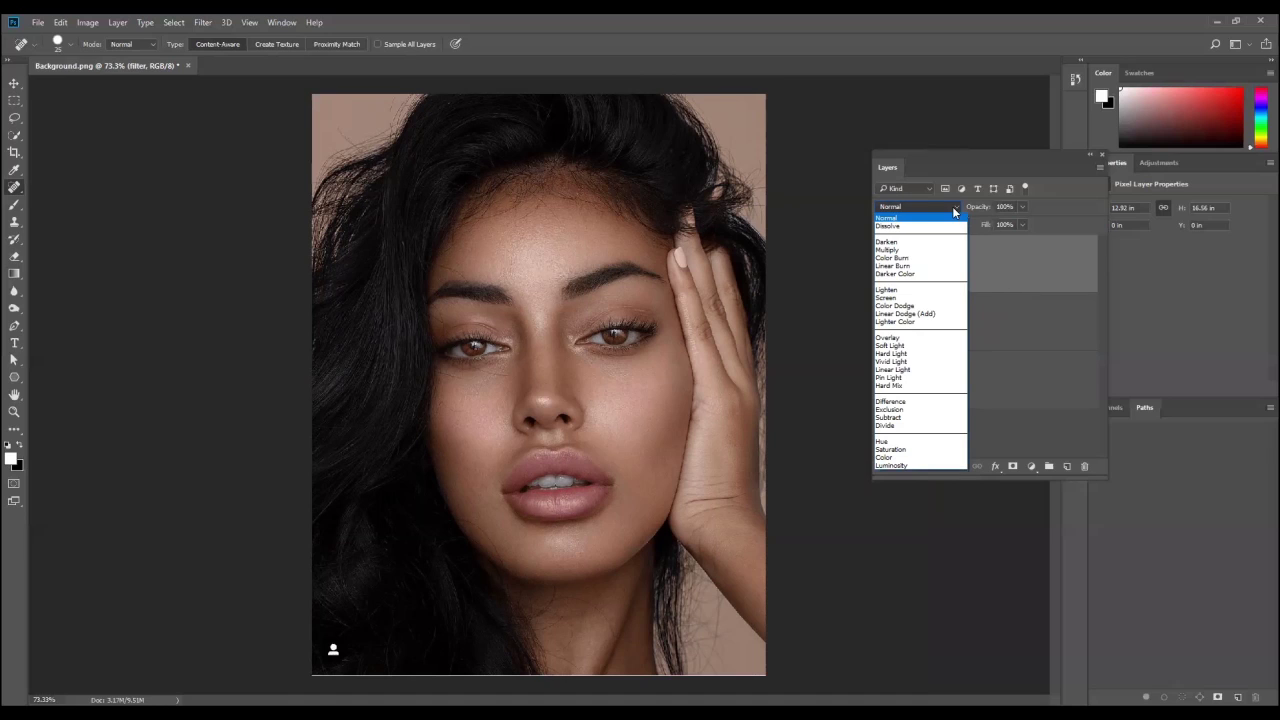
pyautogui.click(890, 362)
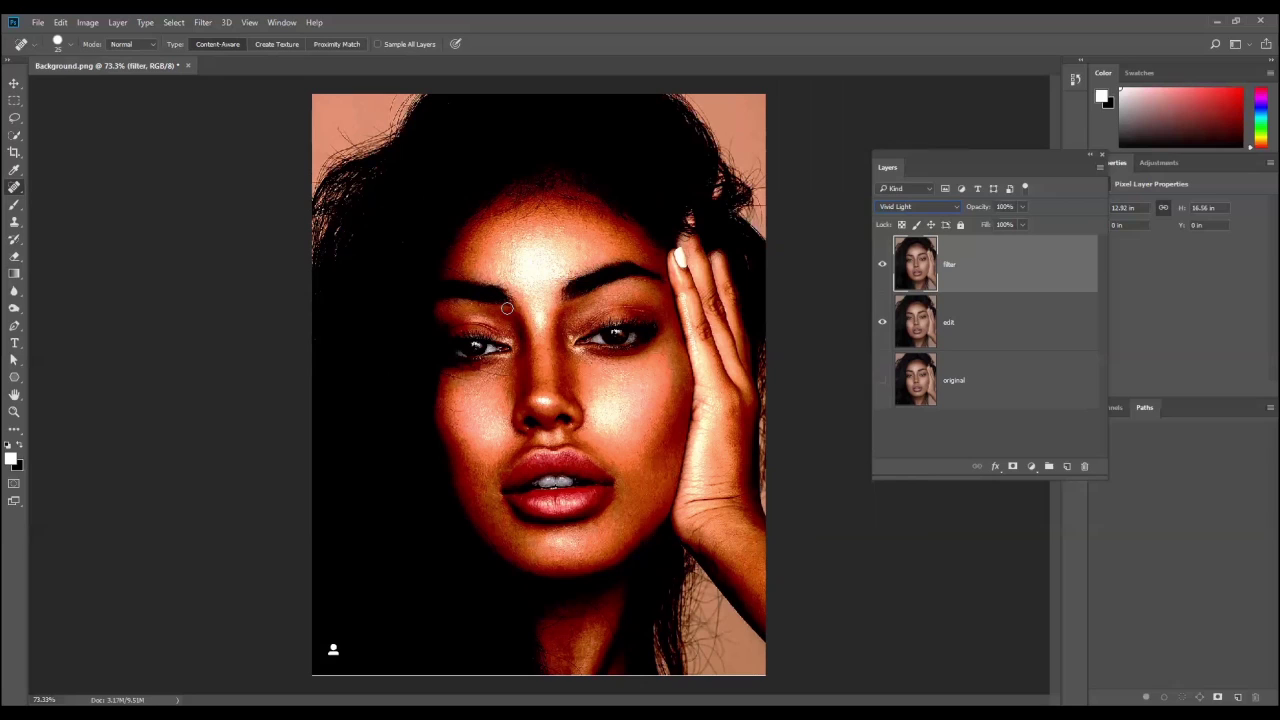
# Invert the colors of the "filter" layer and look up the Invert command among the image adjustments
pyautogui.hotkey('ctrl', 'i')
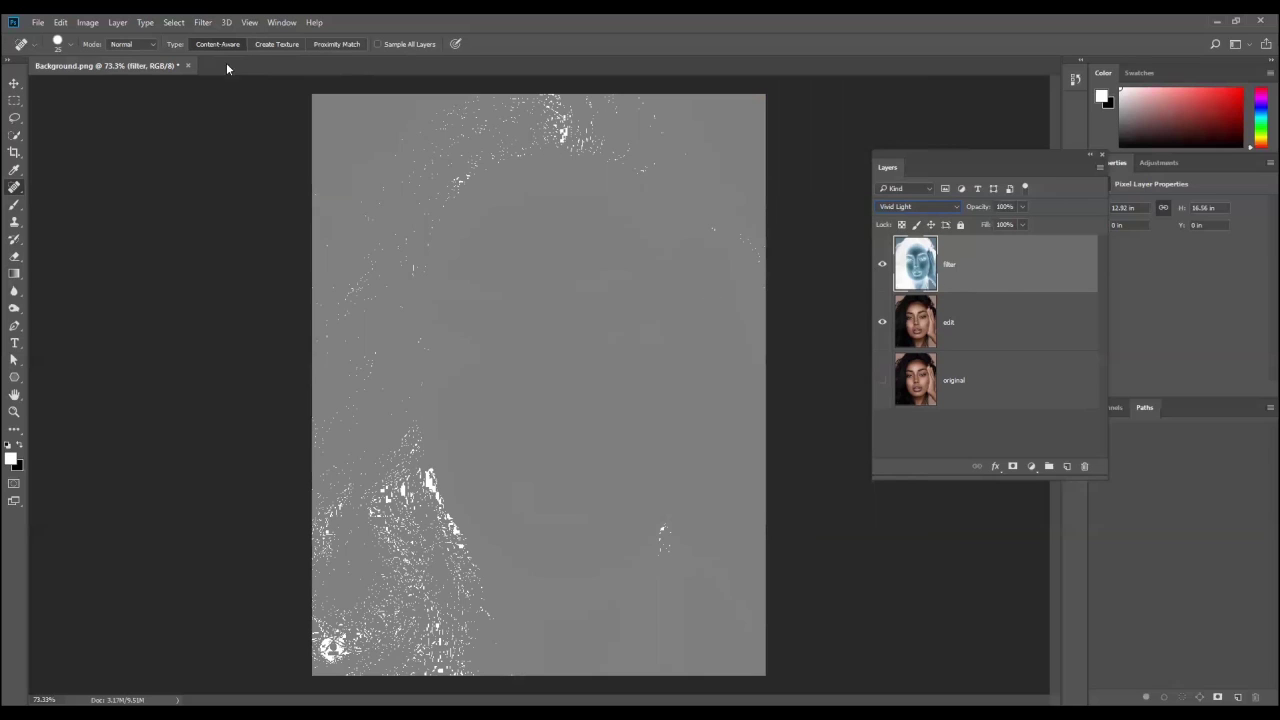
pyautogui.click(62, 22)
pyautogui.moveTo(96, 27)
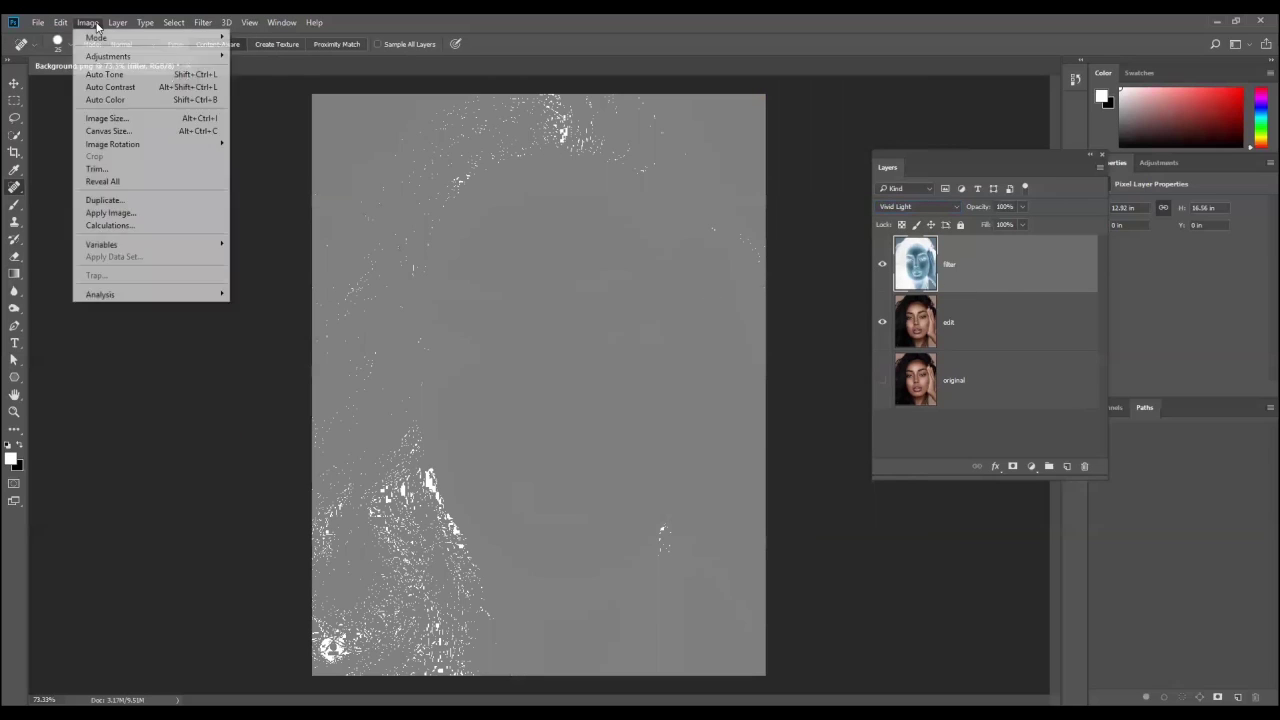
pyautogui.moveTo(104, 58)
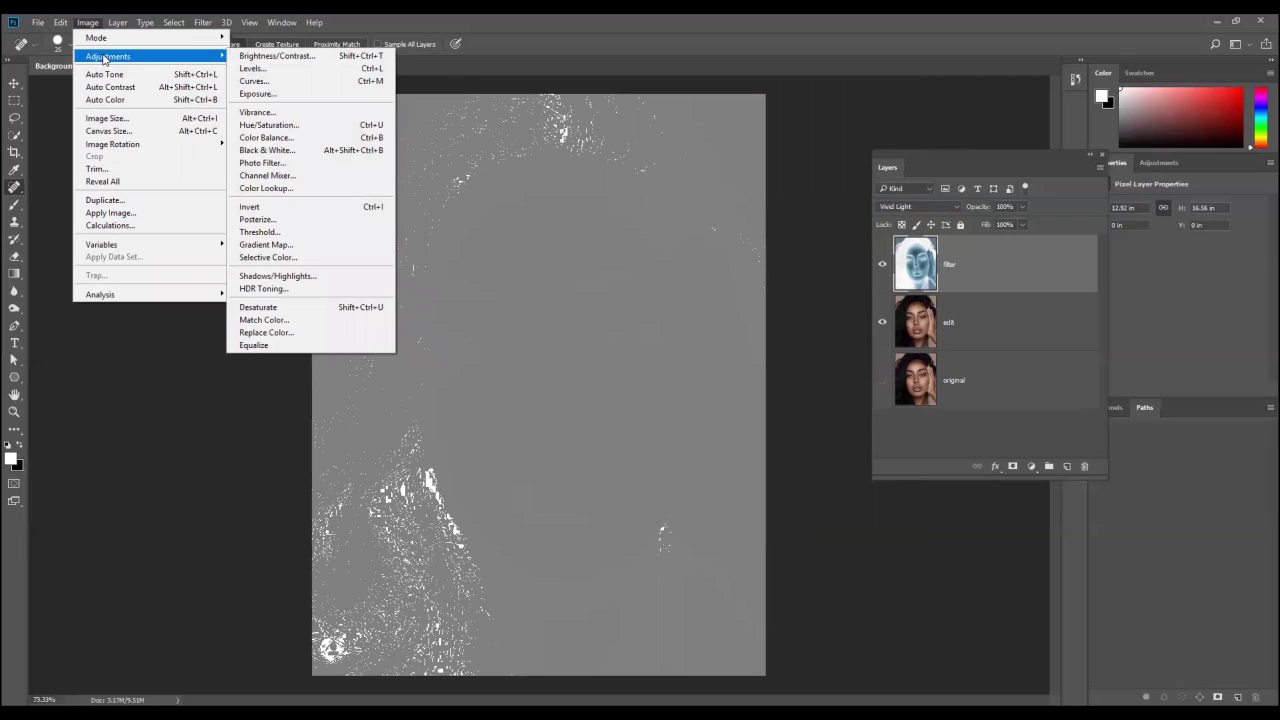
# Invert the "filter" layer back to its normal colors and invert it again to compare both versions
pyautogui.click(544, 44)
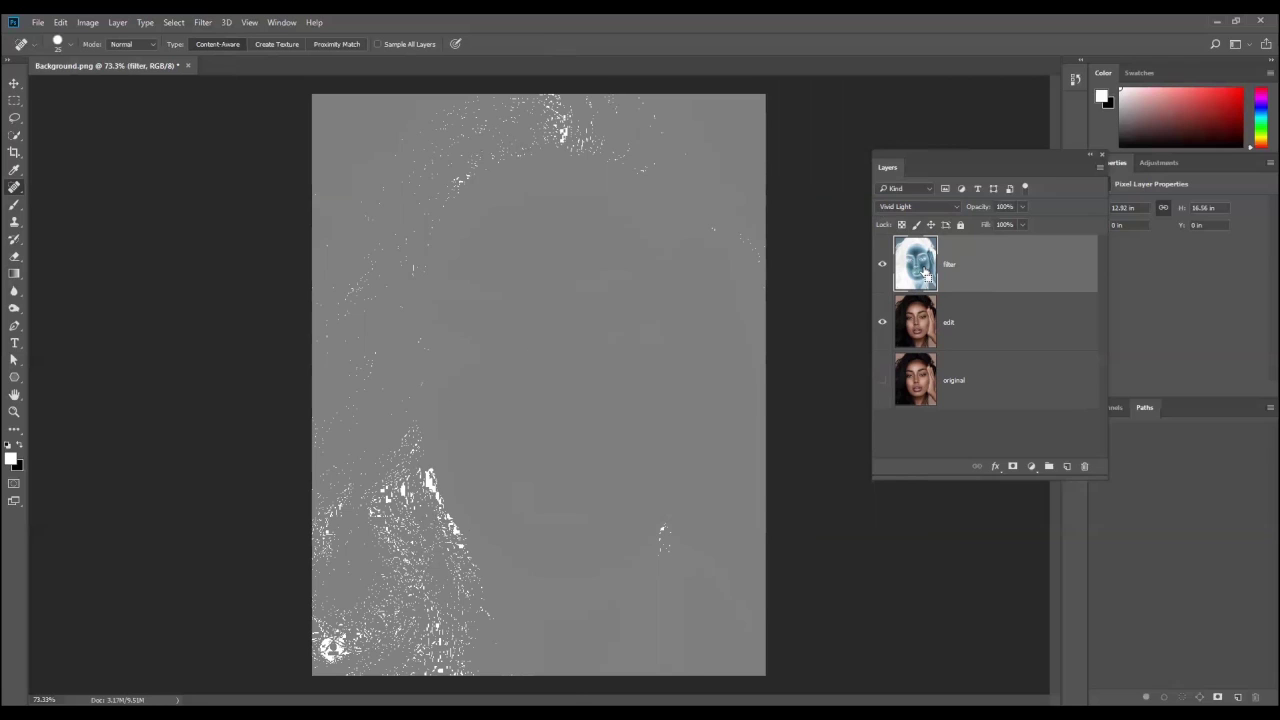
pyautogui.hotkey('ctrl', 'i')
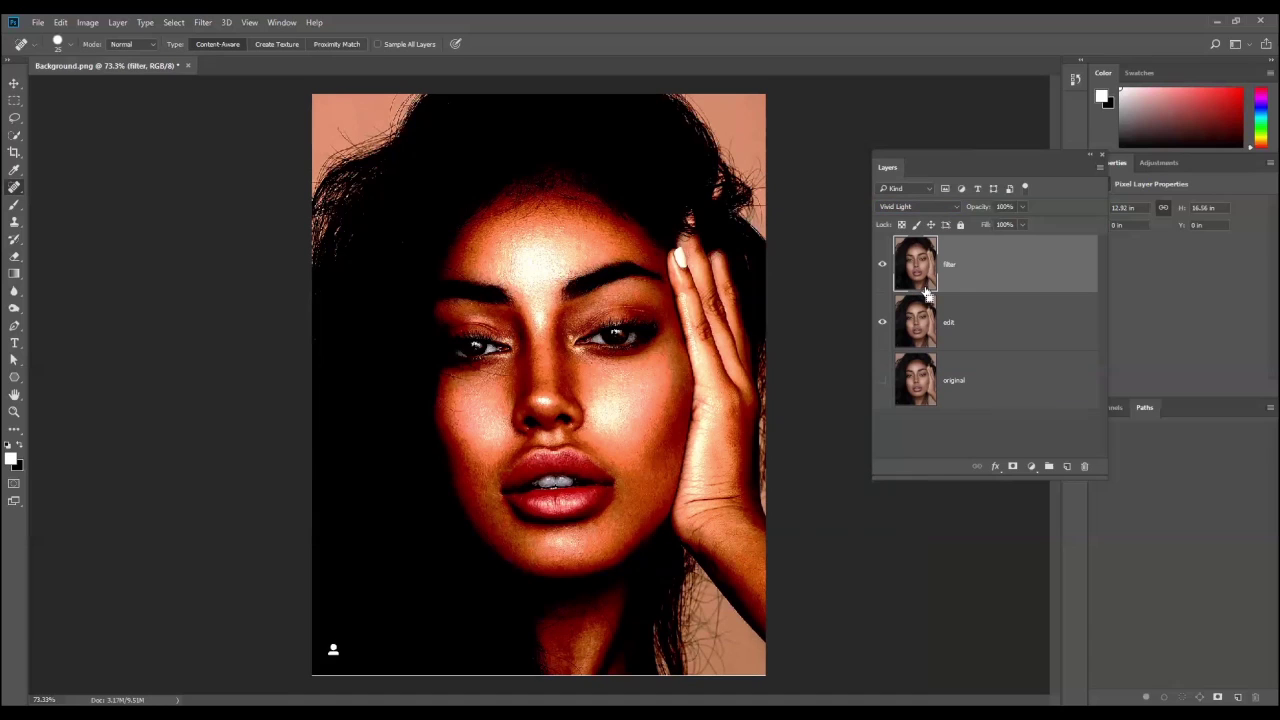
pyautogui.hotkey('ctrl', 'i')
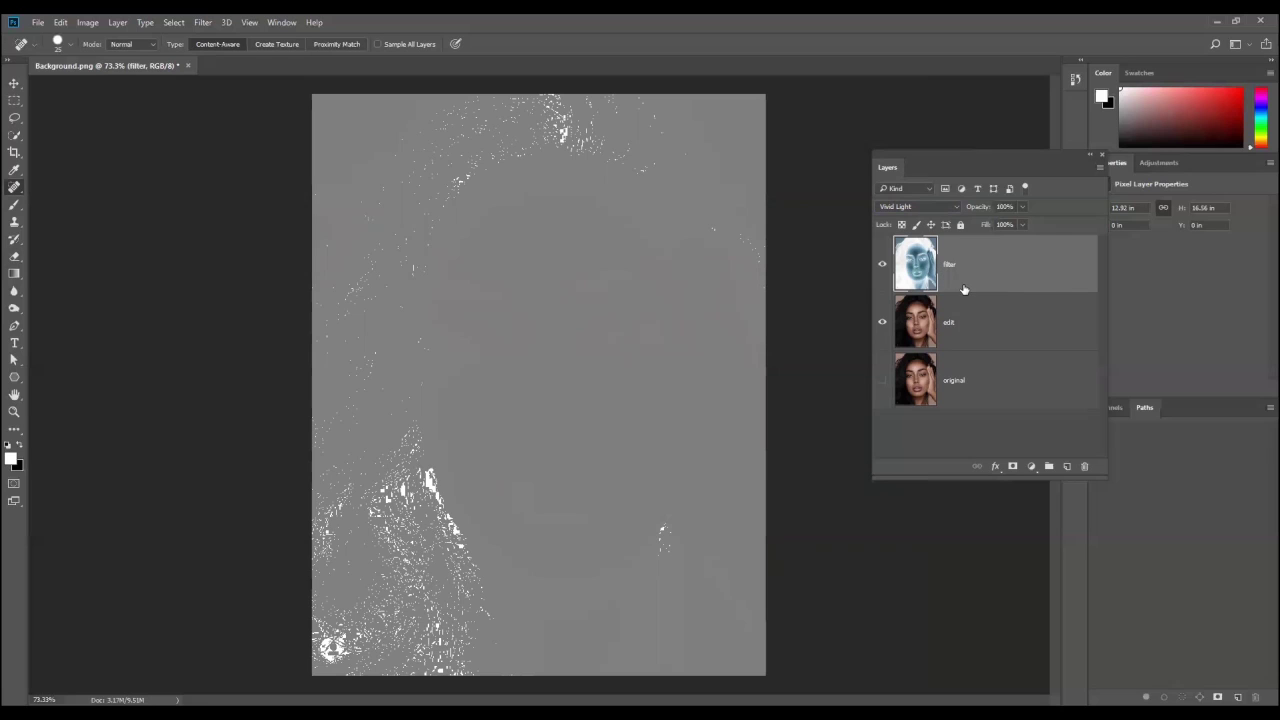
# Start the High Pass filter on the "filter" layer and arrange the dialog and Layers panel clear of the portrait
pyautogui.click(202, 23)
pyautogui.moveTo(257, 286)
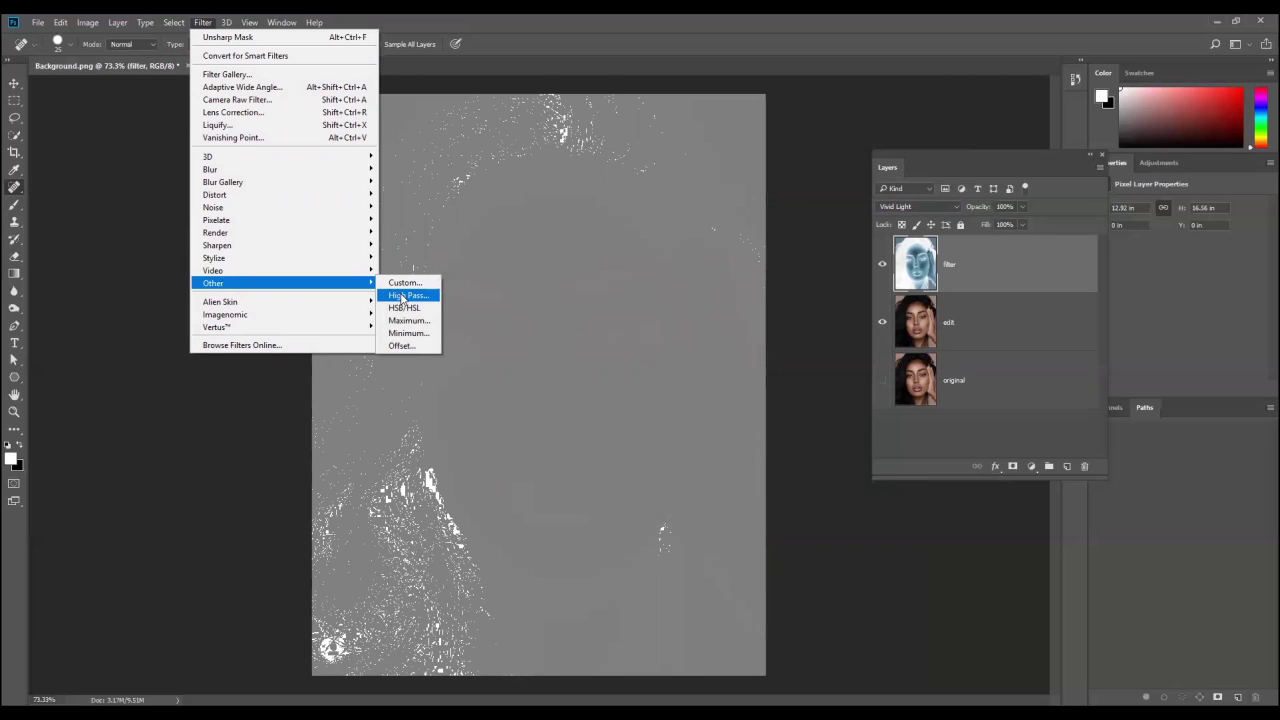
pyautogui.click(403, 296)
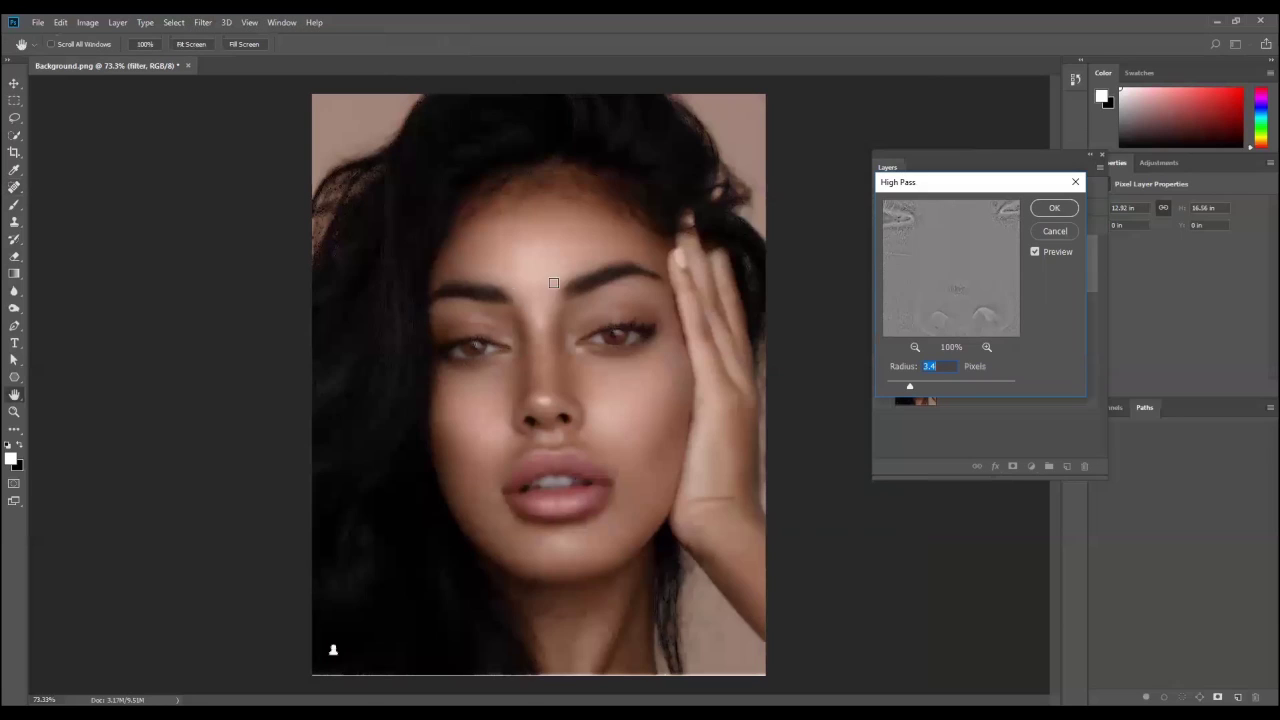
pyautogui.moveTo(946, 166); pyautogui.dragTo(860, 123)
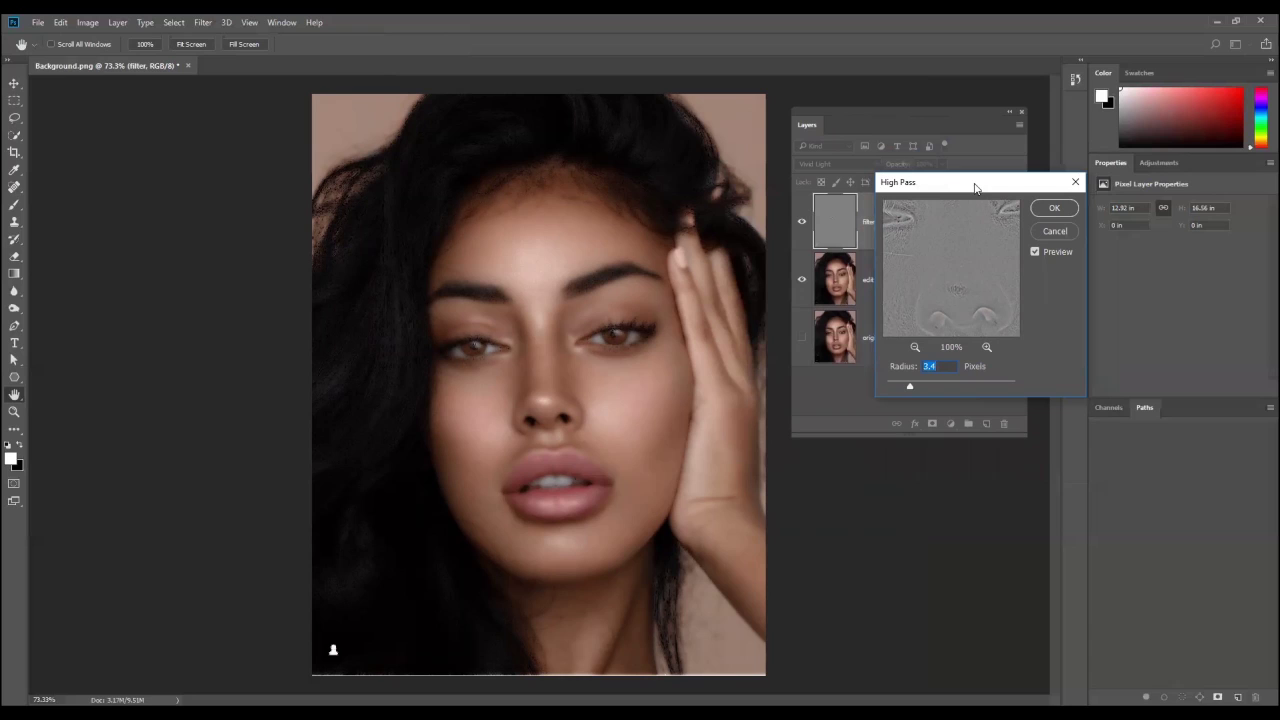
pyautogui.moveTo(963, 194); pyautogui.dragTo(179, 188)
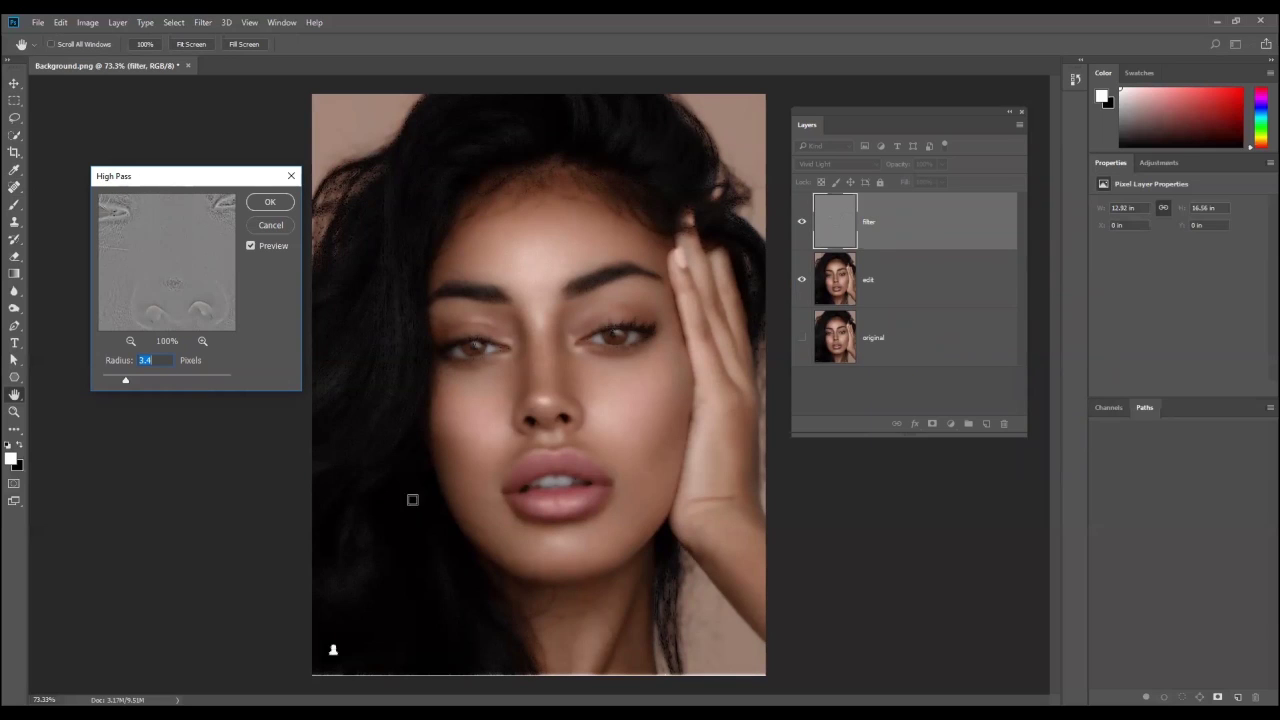
# Try extreme High Pass radii such as 0.2 and 470.4 pixels to compare their effect on the portrait
pyautogui.moveTo(124, 381); pyautogui.dragTo(101, 381)
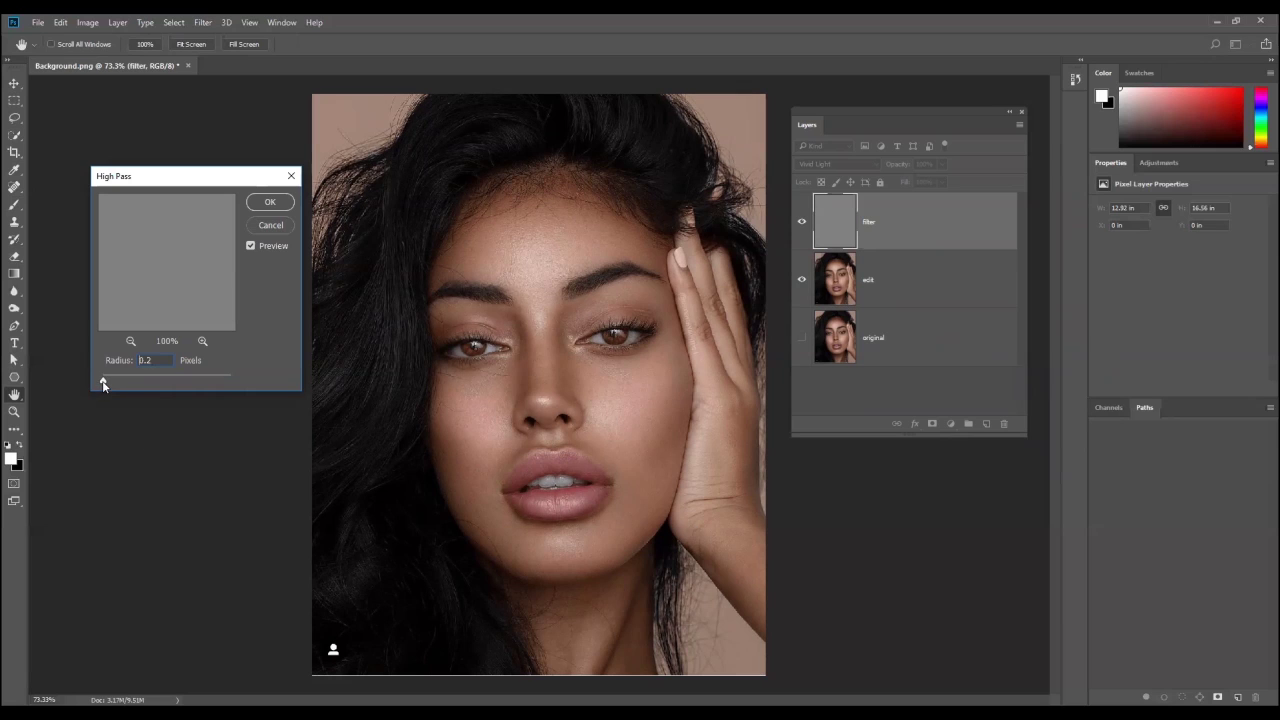
pyautogui.moveTo(196, 385); pyautogui.dragTo(214, 383)
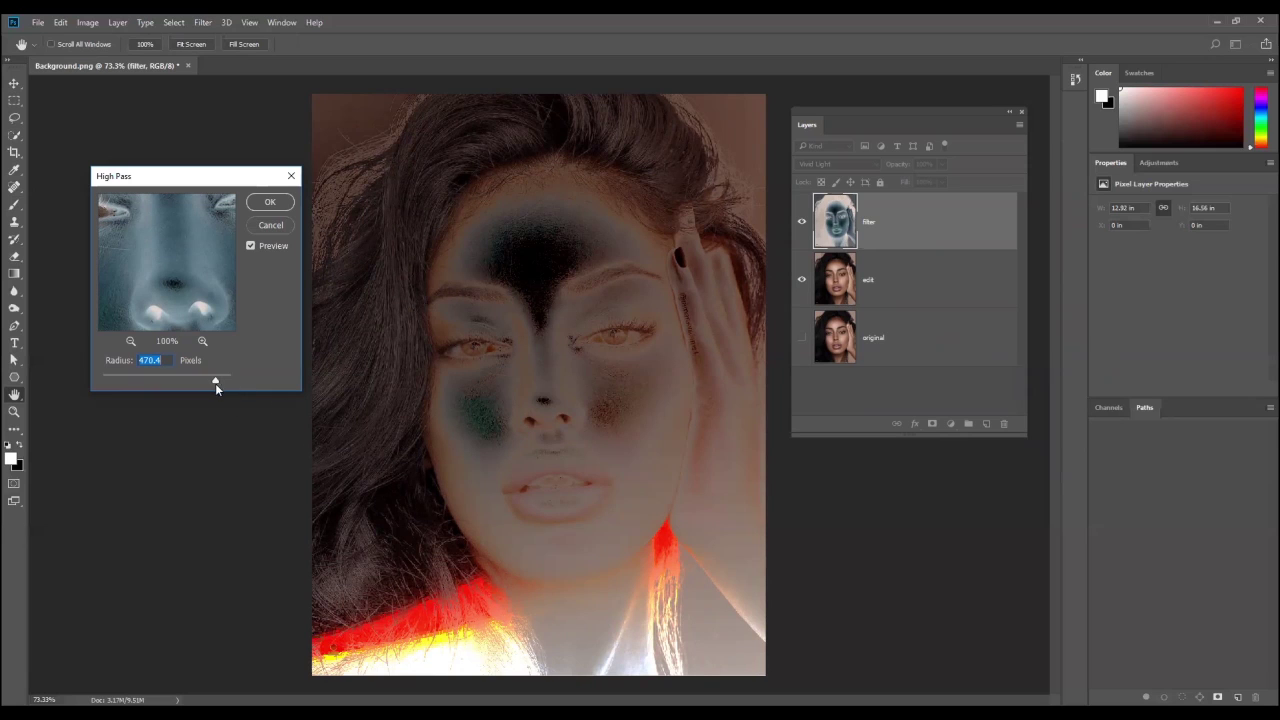
pyautogui.moveTo(213, 381); pyautogui.dragTo(95, 401)
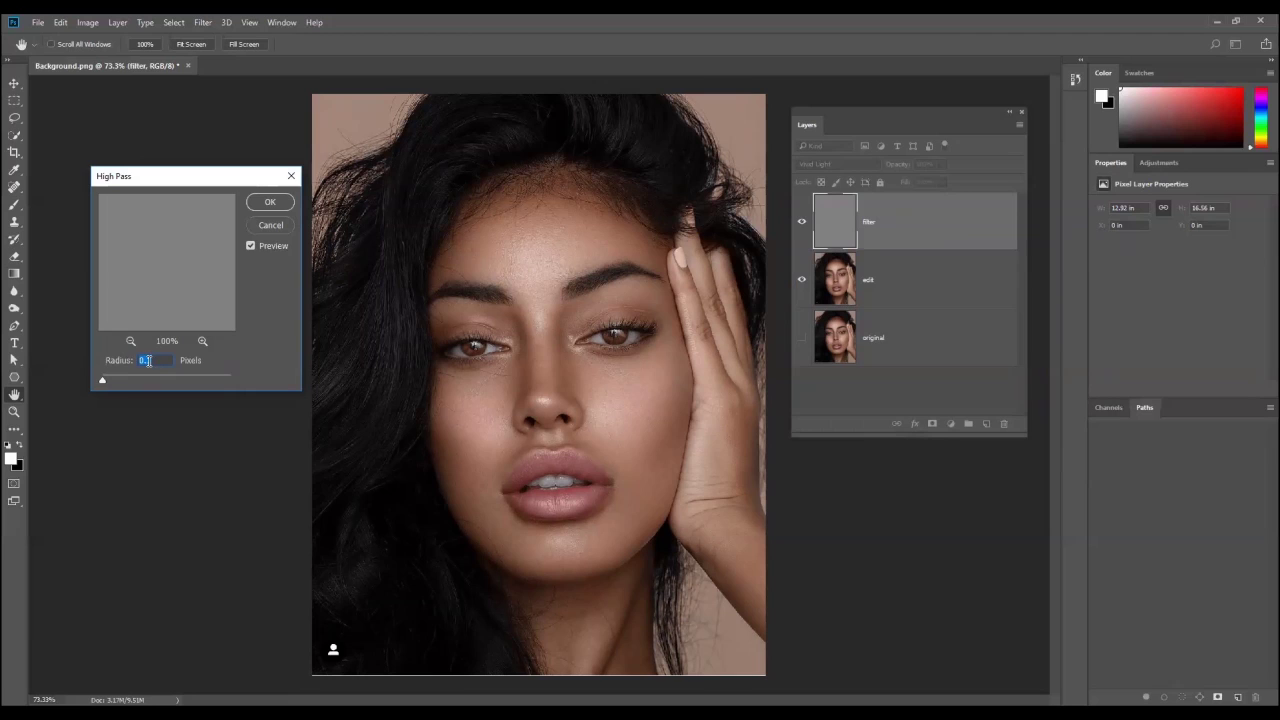
# Set the High Pass radius to about 3 pixels and apply the filter to the "filter" layer
pyautogui.moveTo(101, 384); pyautogui.dragTo(124, 382)
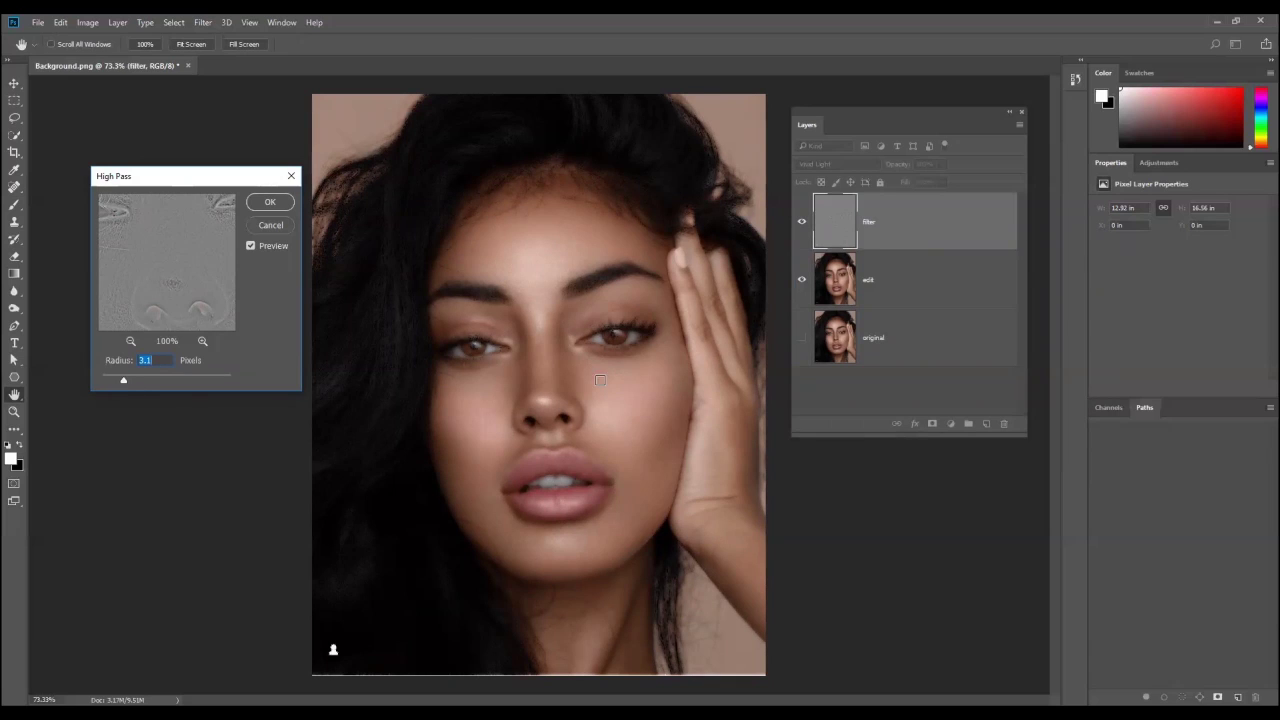
pyautogui.moveTo(122, 383); pyautogui.dragTo(127, 381)
pyautogui.moveTo(129, 383); pyautogui.dragTo(121, 386)
pyautogui.moveTo(127, 383); pyautogui.dragTo(125, 385)
pyautogui.click(268, 204)
pyautogui.press('j')
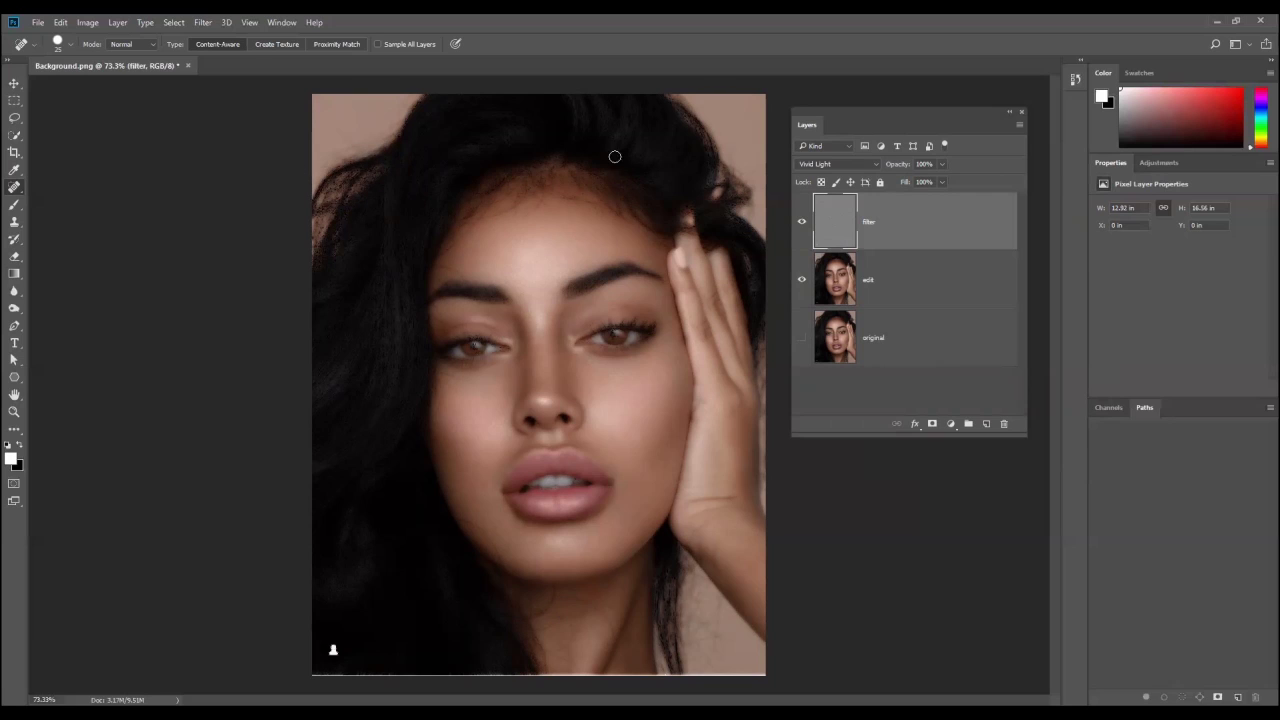
# Compare the portrait with the "filter" layer hidden and shown, and add a layer mask to that layer
pyautogui.click(801, 222)
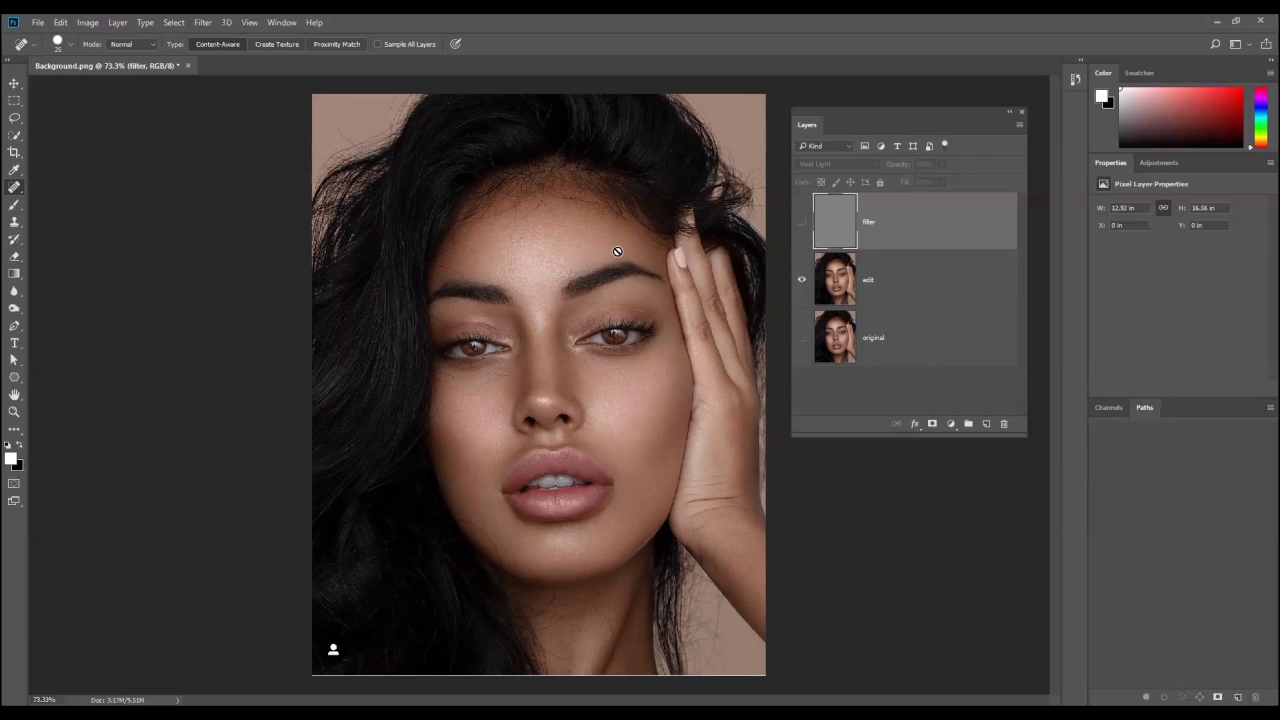
pyautogui.click(801, 223)
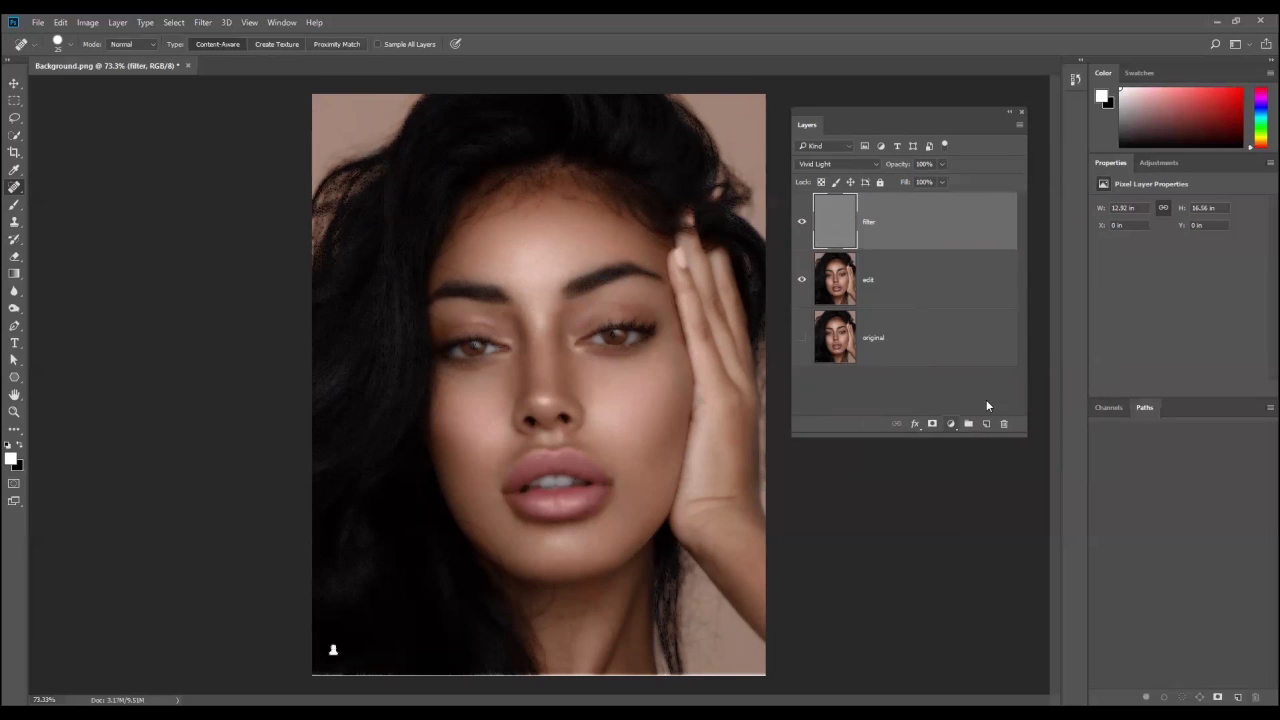
pyautogui.click(933, 424)
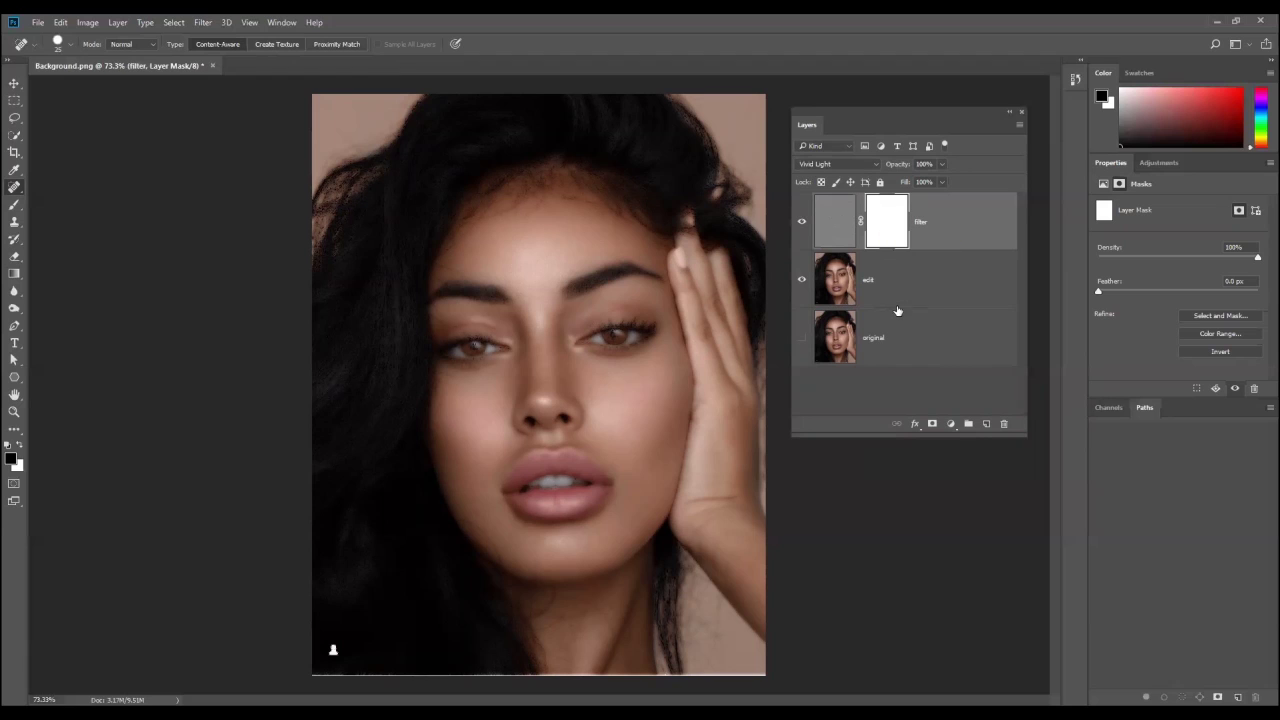
# Hide the "filter" layer to examine the unsmoothed "edit" layer, and show the "filter" layer again
pyautogui.click(802, 224)
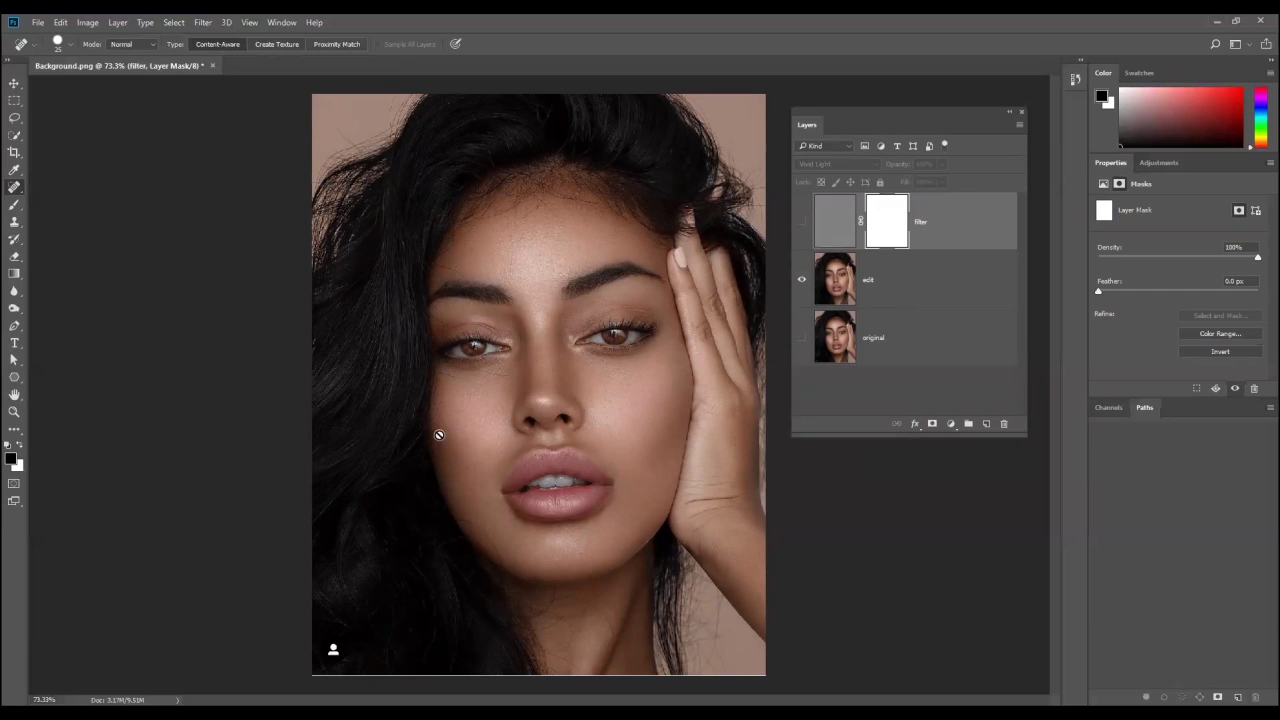
pyautogui.click(875, 290)
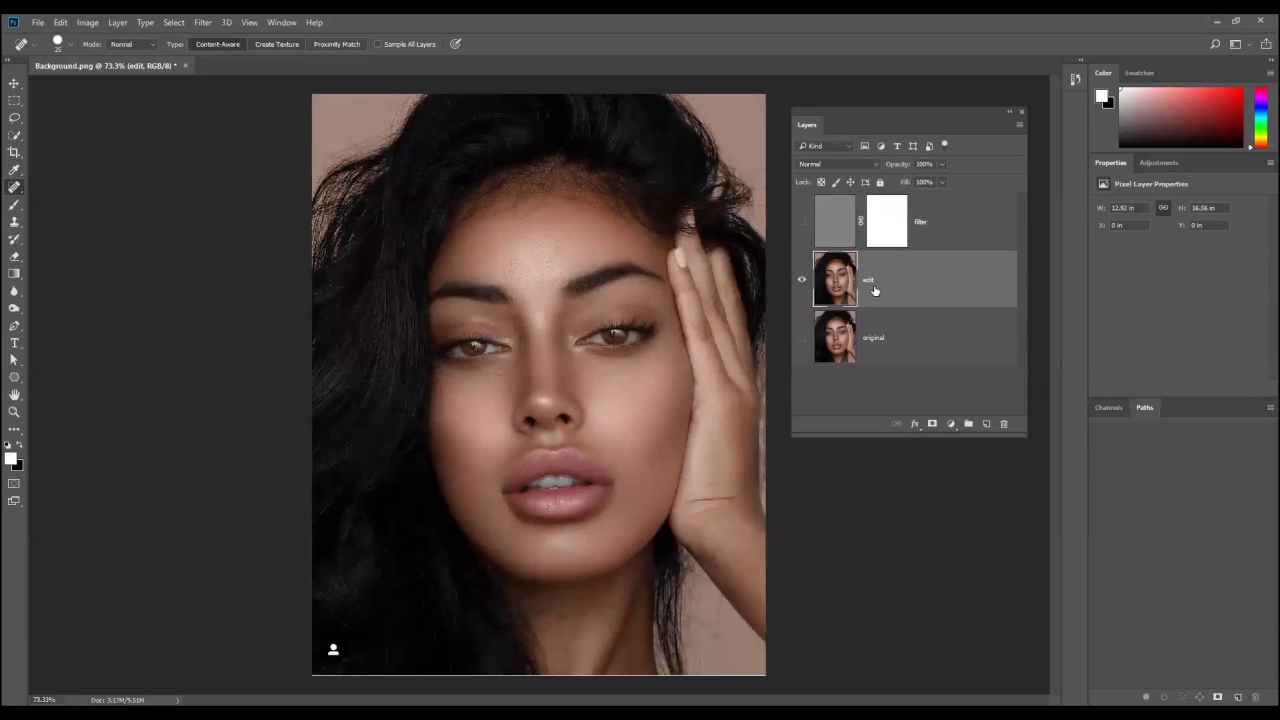
pyautogui.click(831, 231)
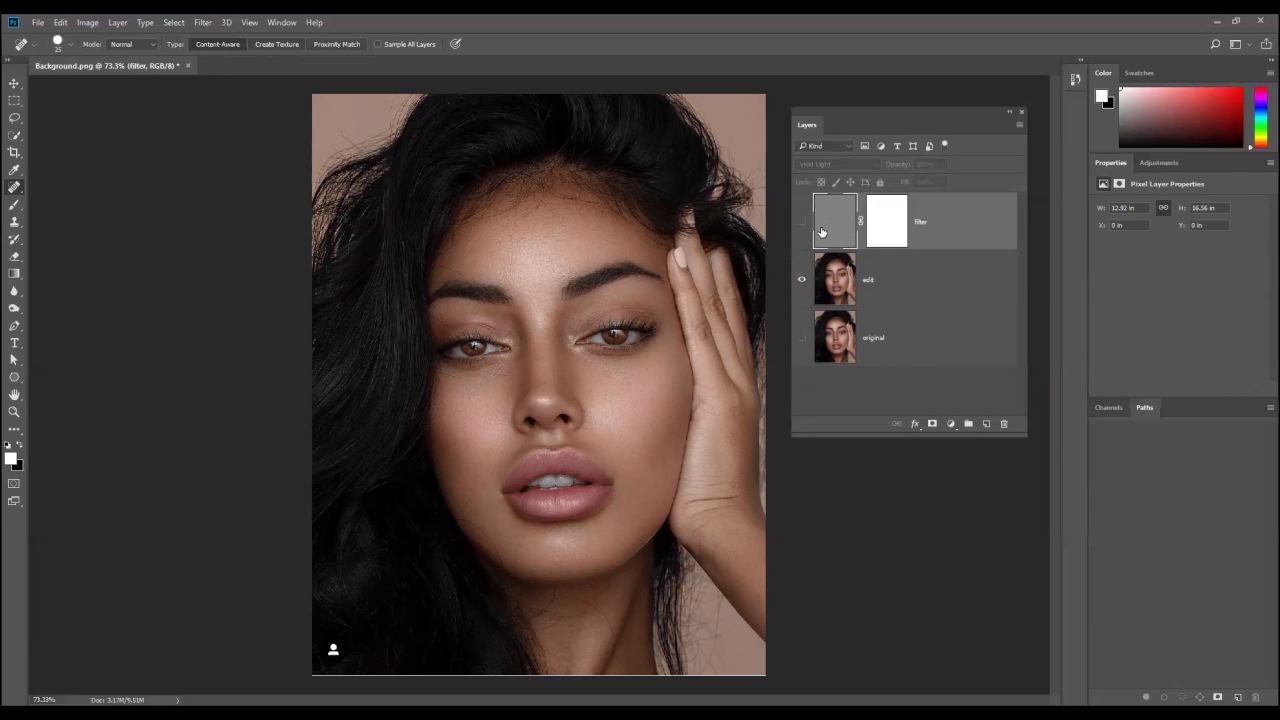
pyautogui.click(800, 223)
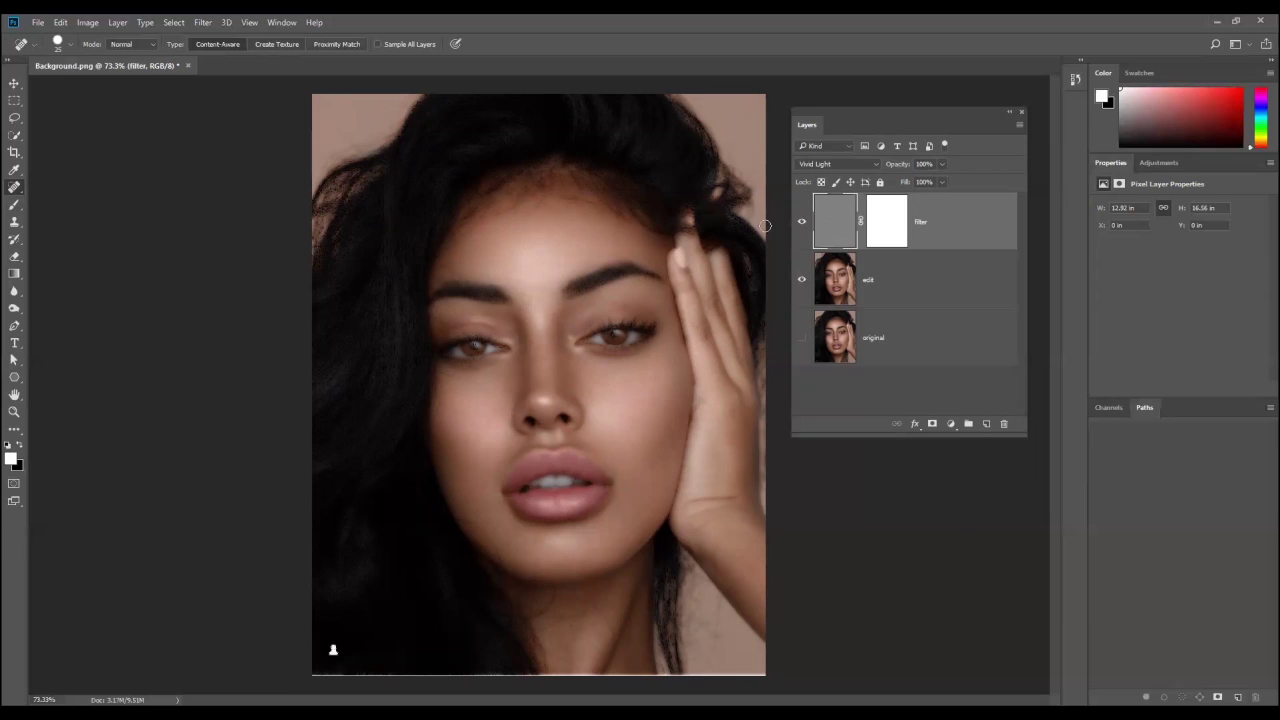
# Invert the "filter" layer's mask to black
pyautogui.click(887, 220)
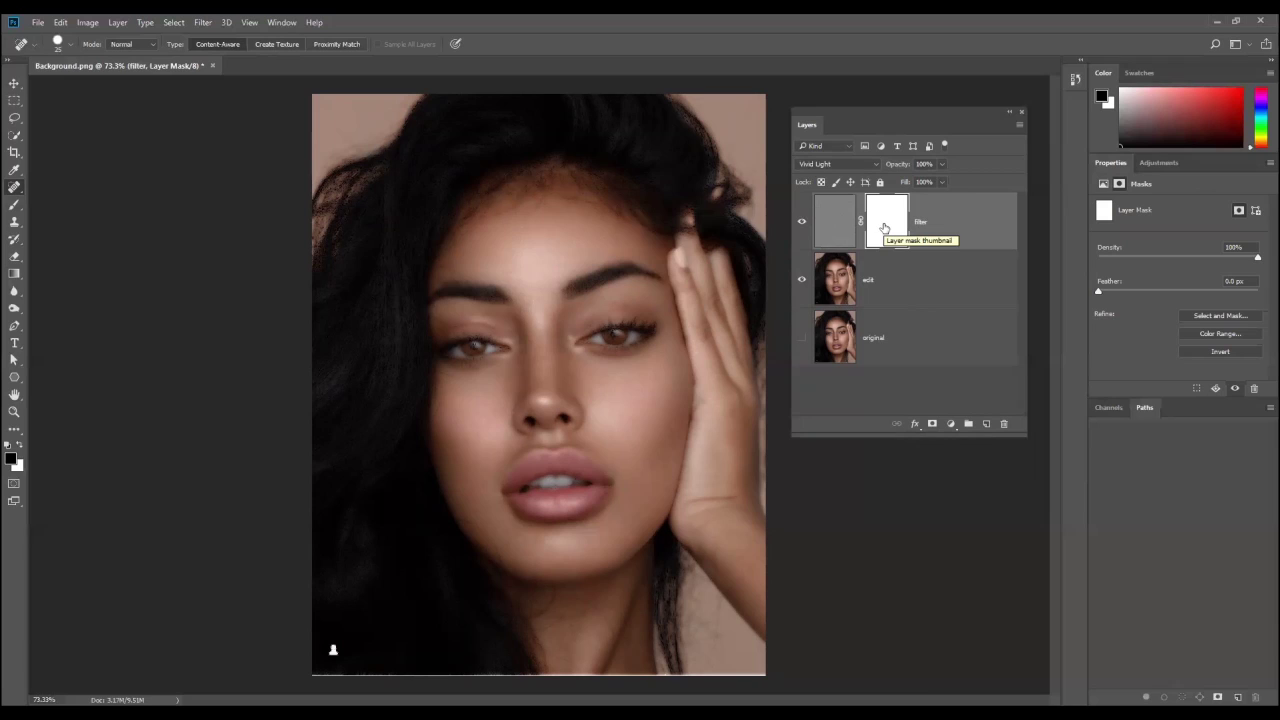
pyautogui.moveTo(884, 228); pyautogui.dragTo(886, 230)
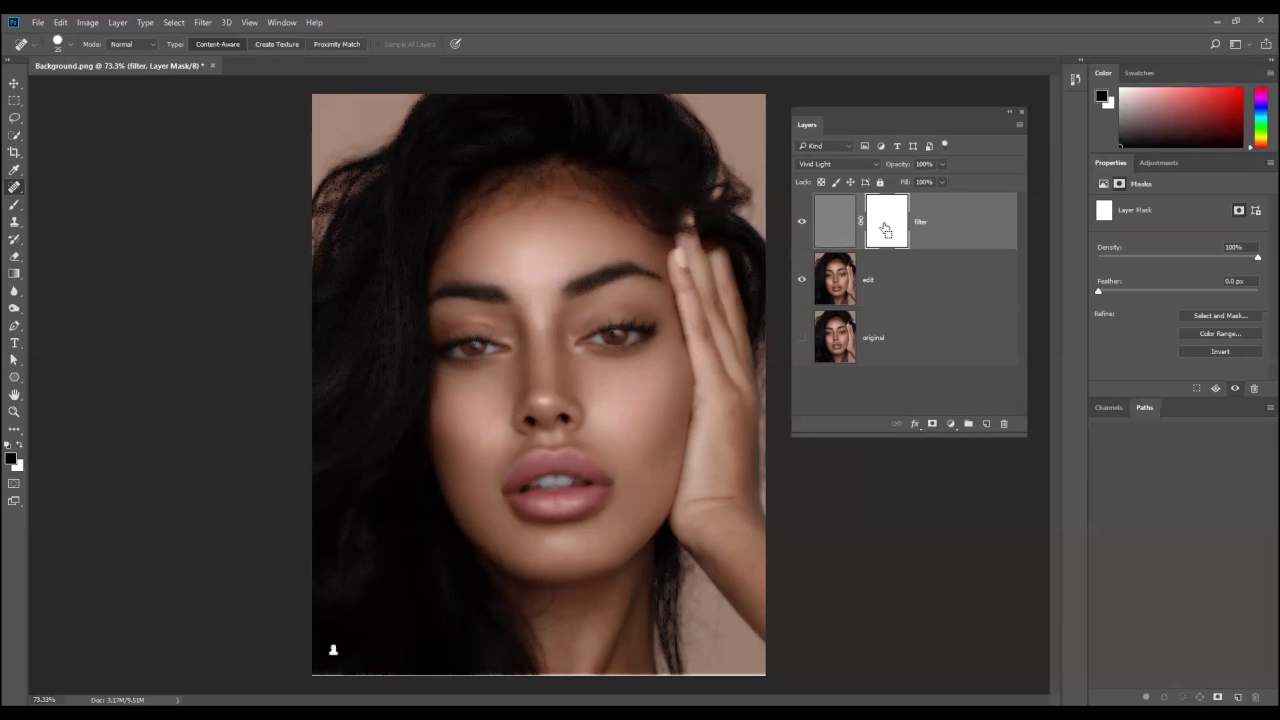
pyautogui.hotkey('ctrl', 'i')
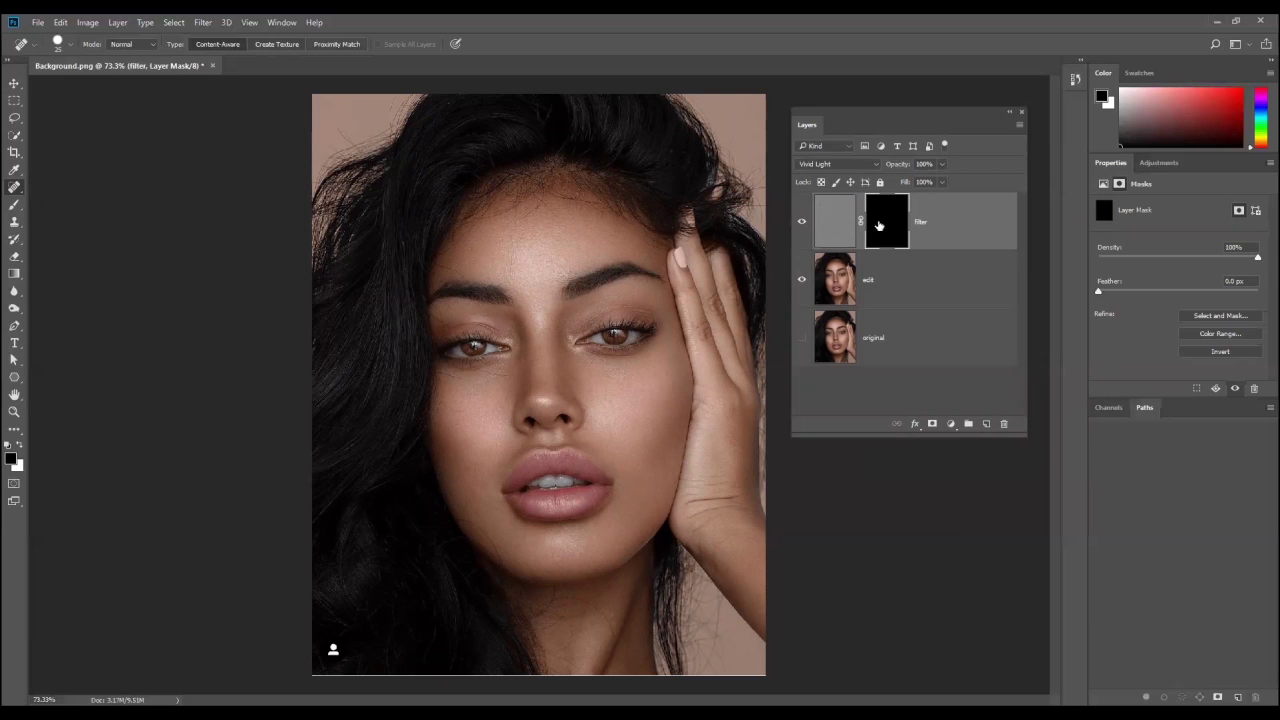
# Paint white with the Brush tool on the mask over the cheek beside the hand and below that eye, reducing the brush size
pyautogui.click(14, 205)
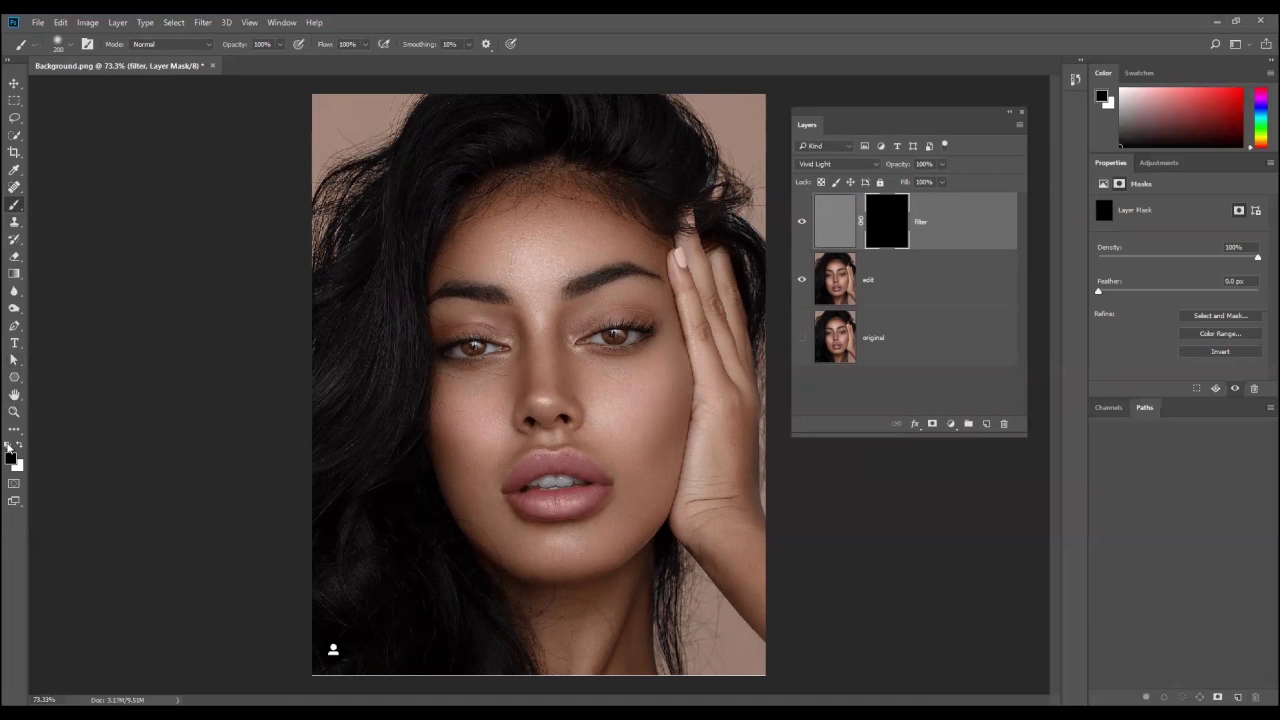
pyautogui.press('x')
pyautogui.moveTo(603, 396)
pyautogui.mouseDown()
pyautogui.moveTo(634, 429)
pyautogui.moveTo(641, 470)
pyautogui.mouseUp()
pyautogui.press('[')
pyautogui.press('[')
pyautogui.press('[')
pyautogui.press('[')
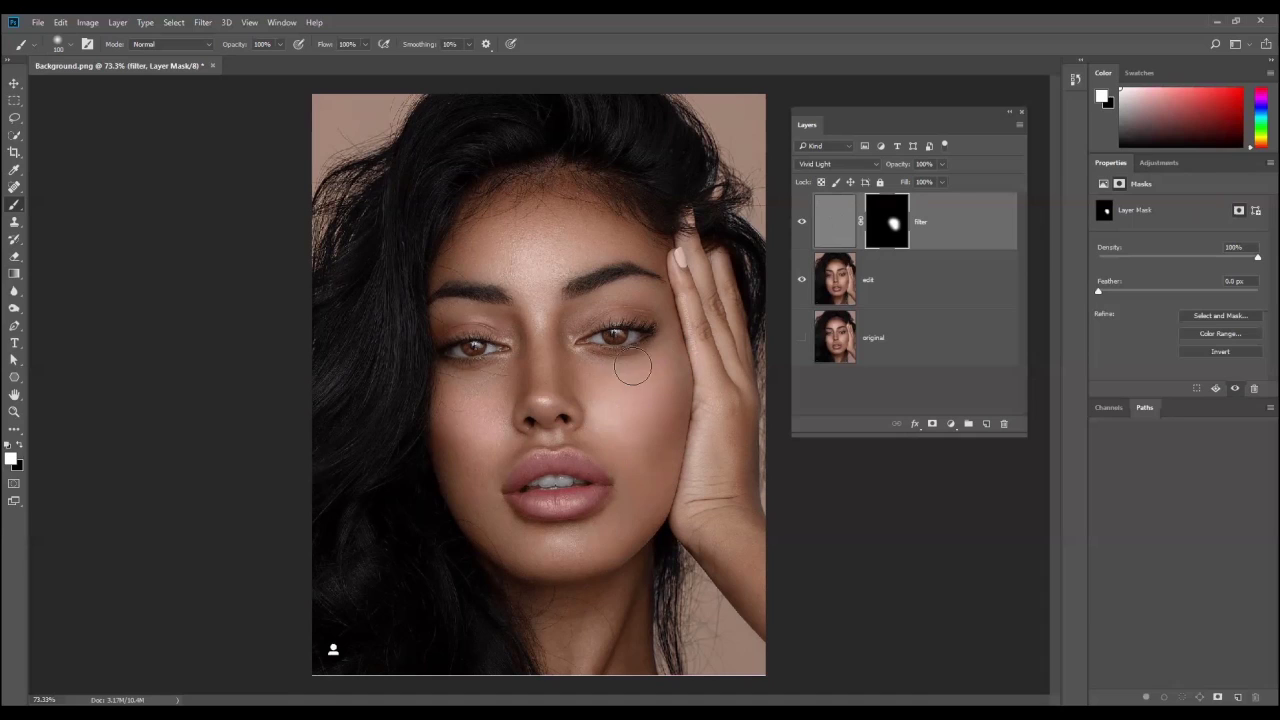
pyautogui.moveTo(585, 366); pyautogui.dragTo(527, 383)
# Hide the "edit" layer temporarily to reveal the painted mask area, and fill the gaps under the eye in white
pyautogui.click(801, 284)
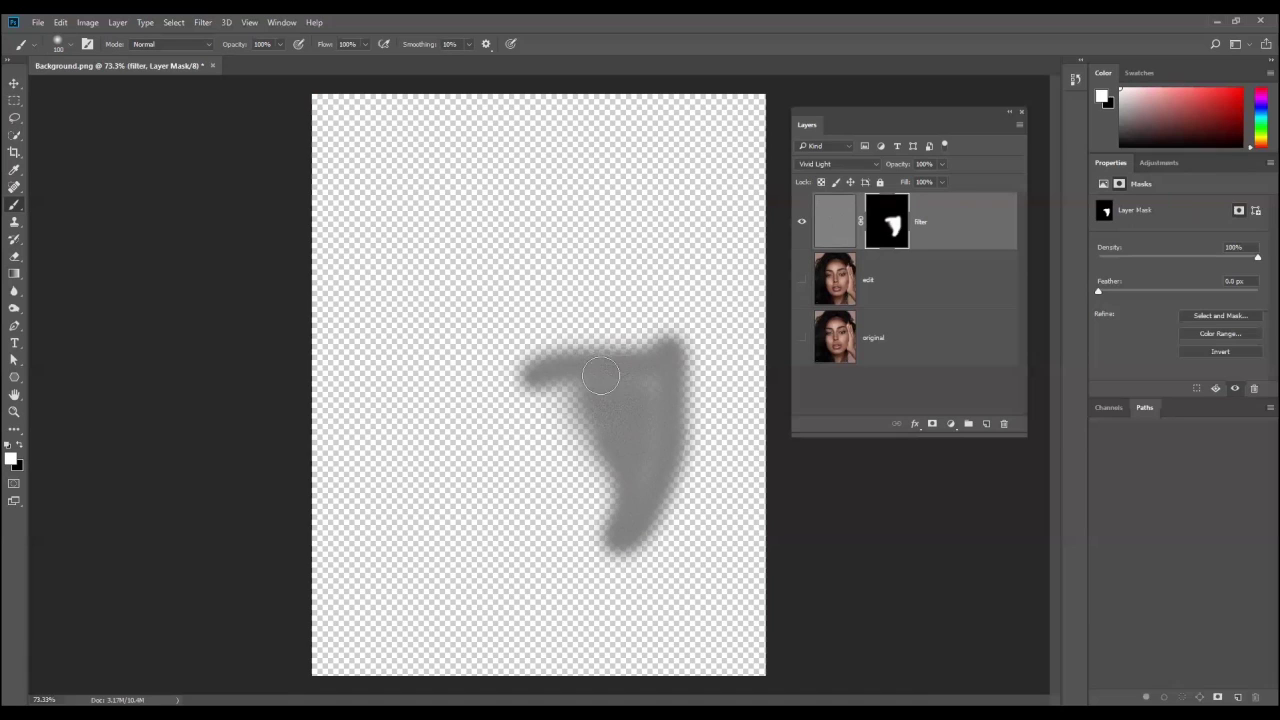
pyautogui.moveTo(545, 369)
pyautogui.mouseDown()
pyautogui.moveTo(628, 373)
pyautogui.moveTo(666, 351)
pyautogui.moveTo(661, 376)
pyautogui.moveTo(610, 382)
pyautogui.mouseUp()
pyautogui.click(802, 281)
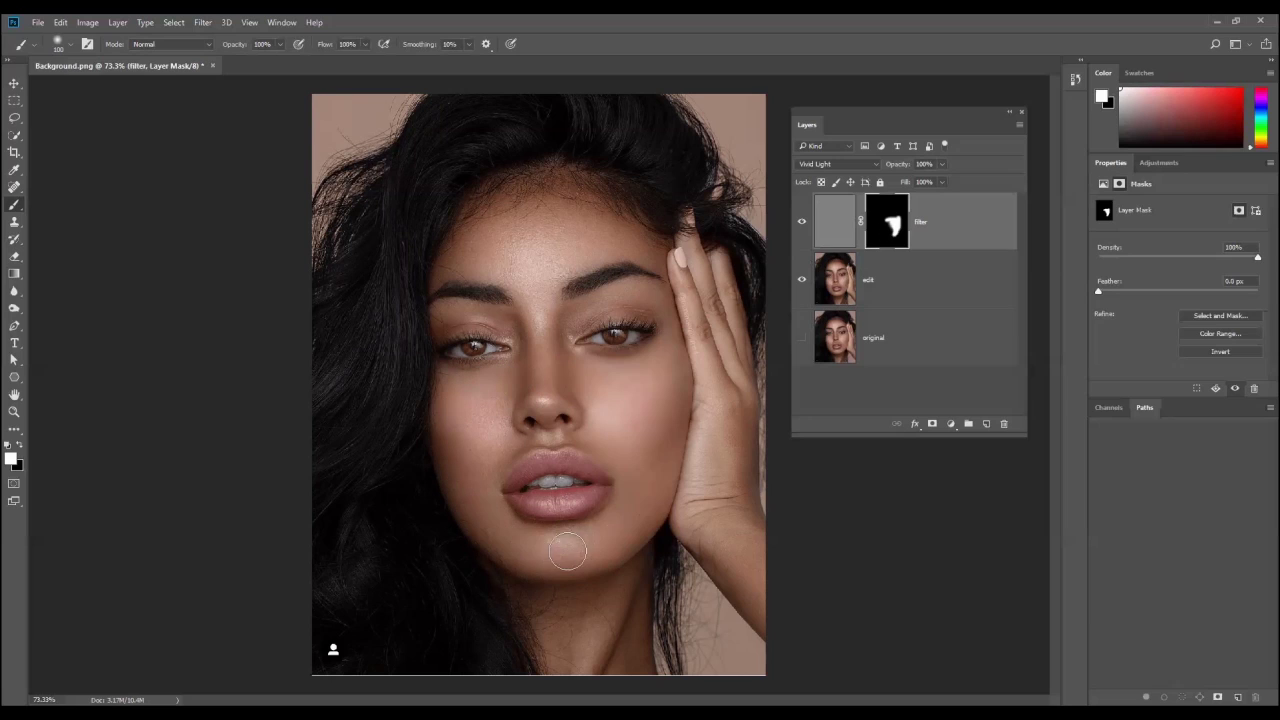
# Paint the mask white over the chin, other cheek, skin around the mouth, eyelids, nose, forehead and neck, avoiding the eyes, brows and lips
pyautogui.moveTo(526, 561)
pyautogui.mouseDown()
pyautogui.moveTo(606, 532)
pyautogui.moveTo(512, 536)
pyautogui.moveTo(576, 563)
pyautogui.mouseUp()
pyautogui.moveTo(490, 448); pyautogui.dragTo(482, 420)
pyautogui.moveTo(506, 438)
pyautogui.mouseDown()
pyautogui.moveTo(565, 430)
pyautogui.moveTo(641, 465)
pyautogui.mouseUp()
pyautogui.moveTo(641, 298)
pyautogui.mouseDown()
pyautogui.moveTo(660, 305)
pyautogui.moveTo(566, 332)
pyautogui.mouseUp()
pyautogui.moveTo(520, 274)
pyautogui.mouseDown()
pyautogui.moveTo(435, 268)
pyautogui.moveTo(455, 236)
pyautogui.moveTo(476, 235)
pyautogui.moveTo(509, 238)
pyautogui.moveTo(534, 266)
pyautogui.moveTo(578, 255)
pyautogui.moveTo(557, 279)
pyautogui.mouseUp()
pyautogui.press('[')
pyautogui.moveTo(494, 230)
pyautogui.mouseDown()
pyautogui.moveTo(600, 239)
pyautogui.moveTo(526, 243)
pyautogui.moveTo(548, 258)
pyautogui.moveTo(508, 242)
pyautogui.moveTo(552, 303)
pyautogui.moveTo(546, 291)
pyautogui.moveTo(576, 252)
pyautogui.moveTo(550, 284)
pyautogui.moveTo(512, 267)
pyautogui.moveTo(567, 321)
pyautogui.mouseUp()
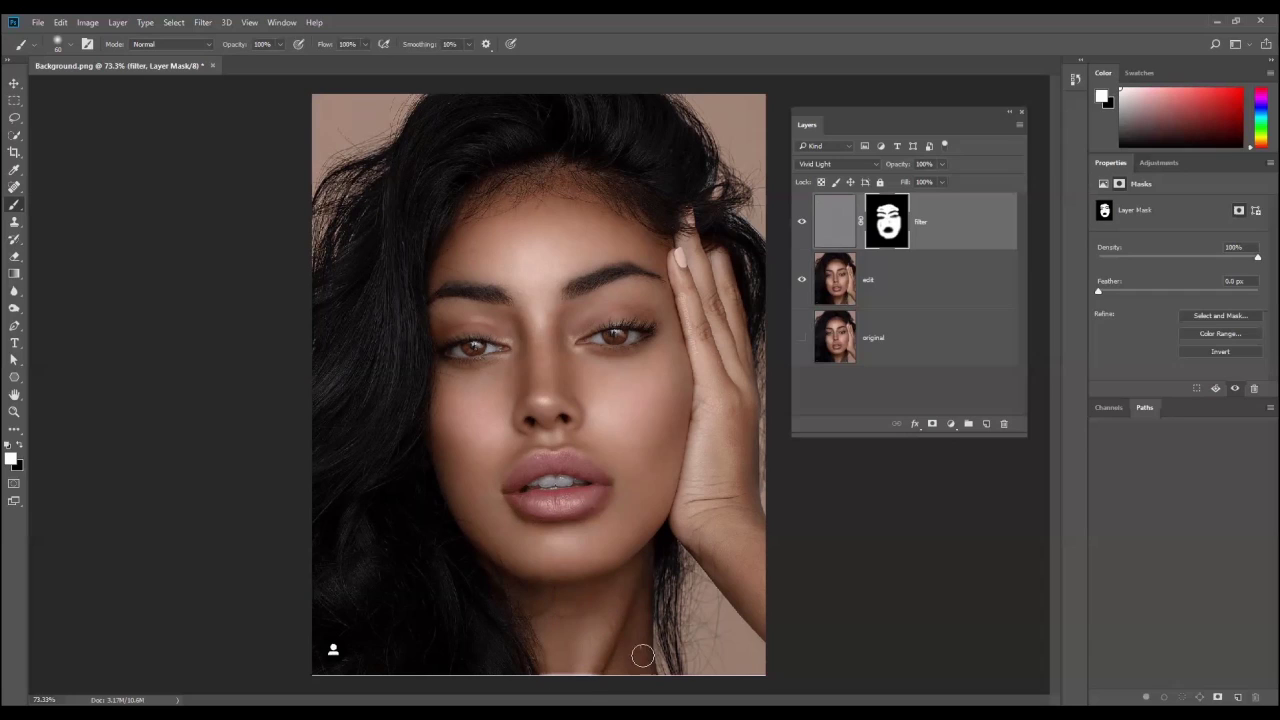
pyautogui.moveTo(628, 648); pyautogui.dragTo(640, 580)
# Hide the "edit" layer temporarily to find missed areas, and fill the mask gaps on the cheeks, nose, forehead, chin and neck in white
pyautogui.click(800, 281)
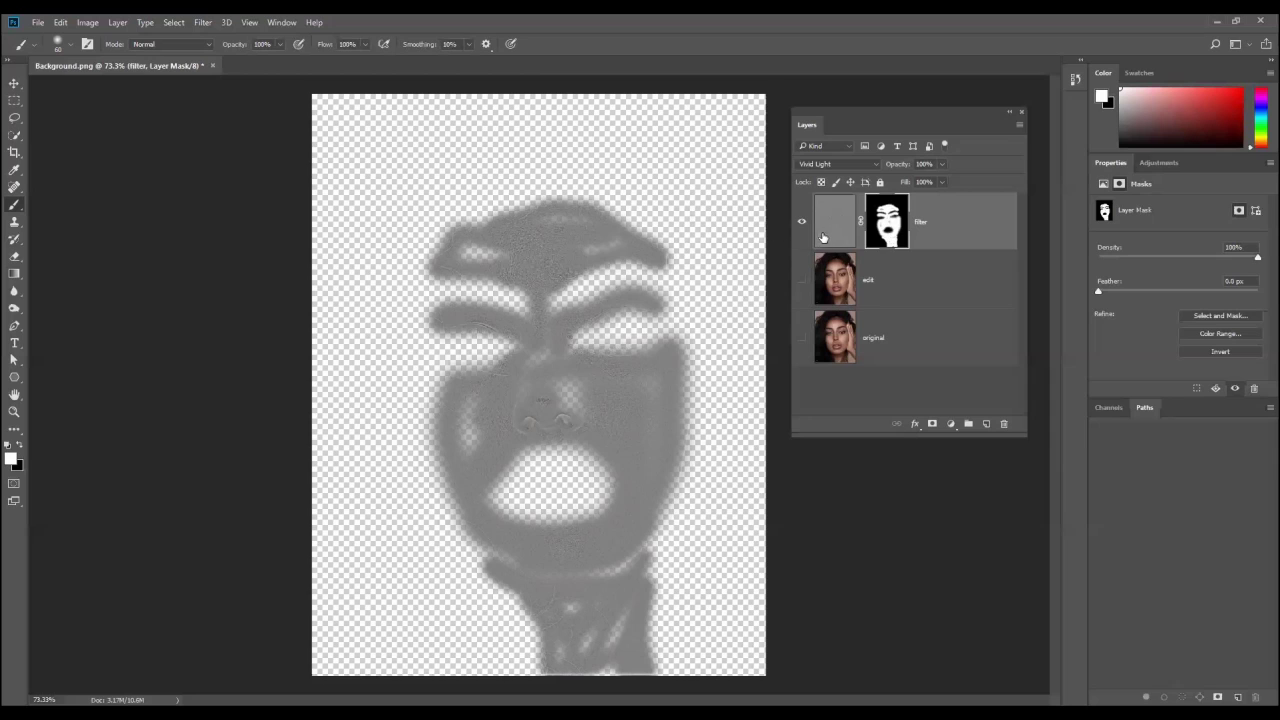
pyautogui.click(802, 280)
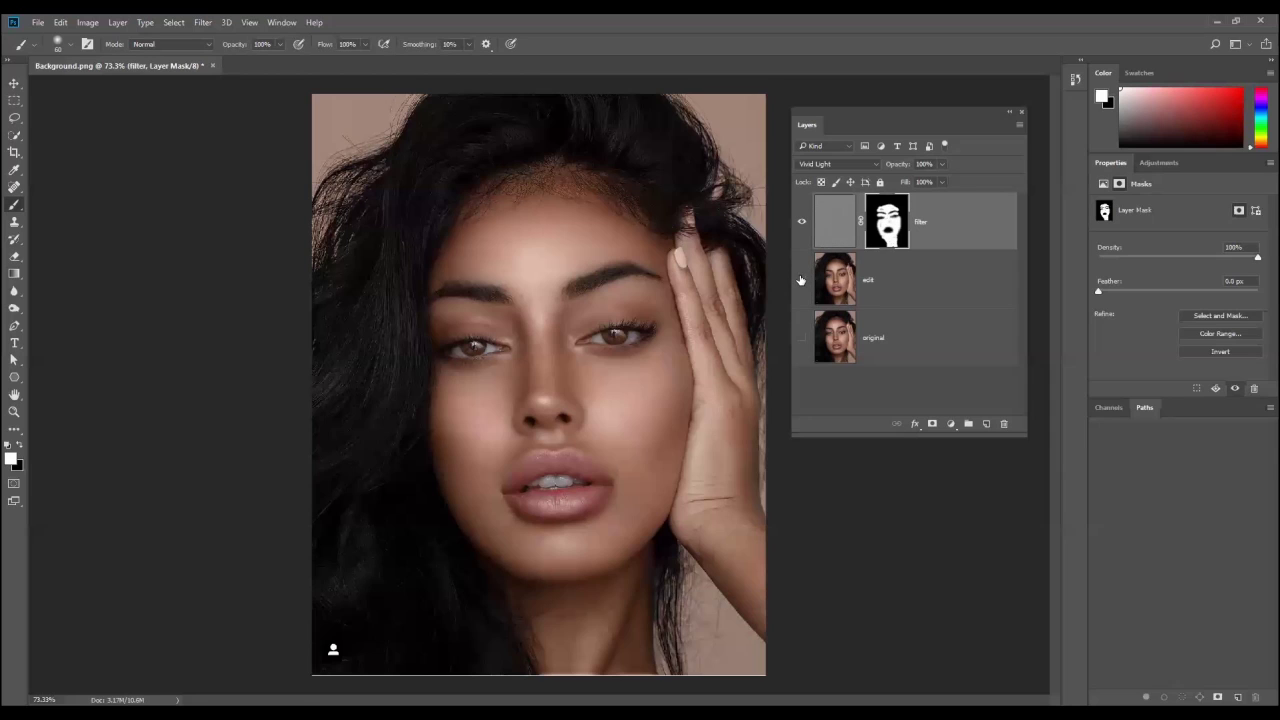
pyautogui.click(801, 280)
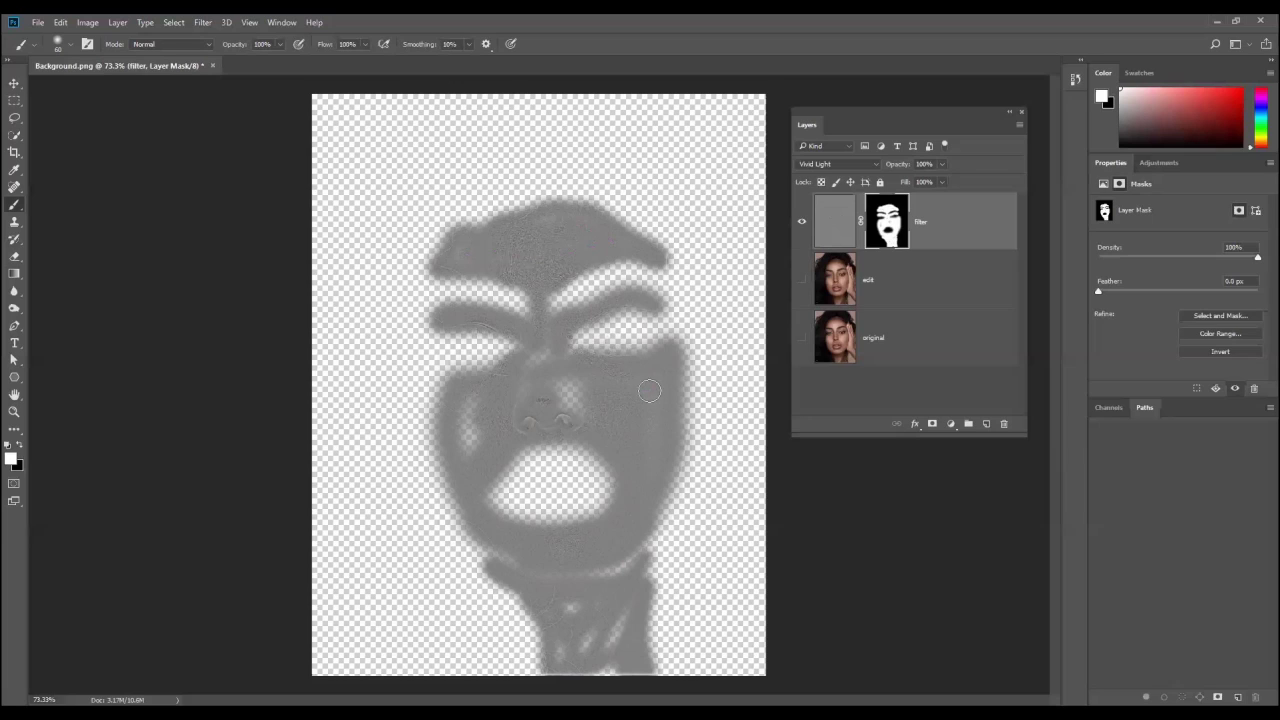
pyautogui.moveTo(579, 384)
pyautogui.mouseDown()
pyautogui.moveTo(554, 392)
pyautogui.moveTo(583, 395)
pyautogui.moveTo(517, 384)
pyautogui.moveTo(460, 398)
pyautogui.moveTo(468, 445)
pyautogui.moveTo(478, 395)
pyautogui.moveTo(545, 352)
pyautogui.moveTo(538, 371)
pyautogui.mouseUp()
pyautogui.moveTo(594, 563)
pyautogui.mouseDown()
pyautogui.moveTo(563, 653)
pyautogui.moveTo(620, 606)
pyautogui.moveTo(598, 672)
pyautogui.moveTo(633, 627)
pyautogui.moveTo(637, 573)
pyautogui.moveTo(572, 575)
pyautogui.moveTo(637, 570)
pyautogui.moveTo(632, 550)
pyautogui.moveTo(526, 585)
pyautogui.mouseUp()
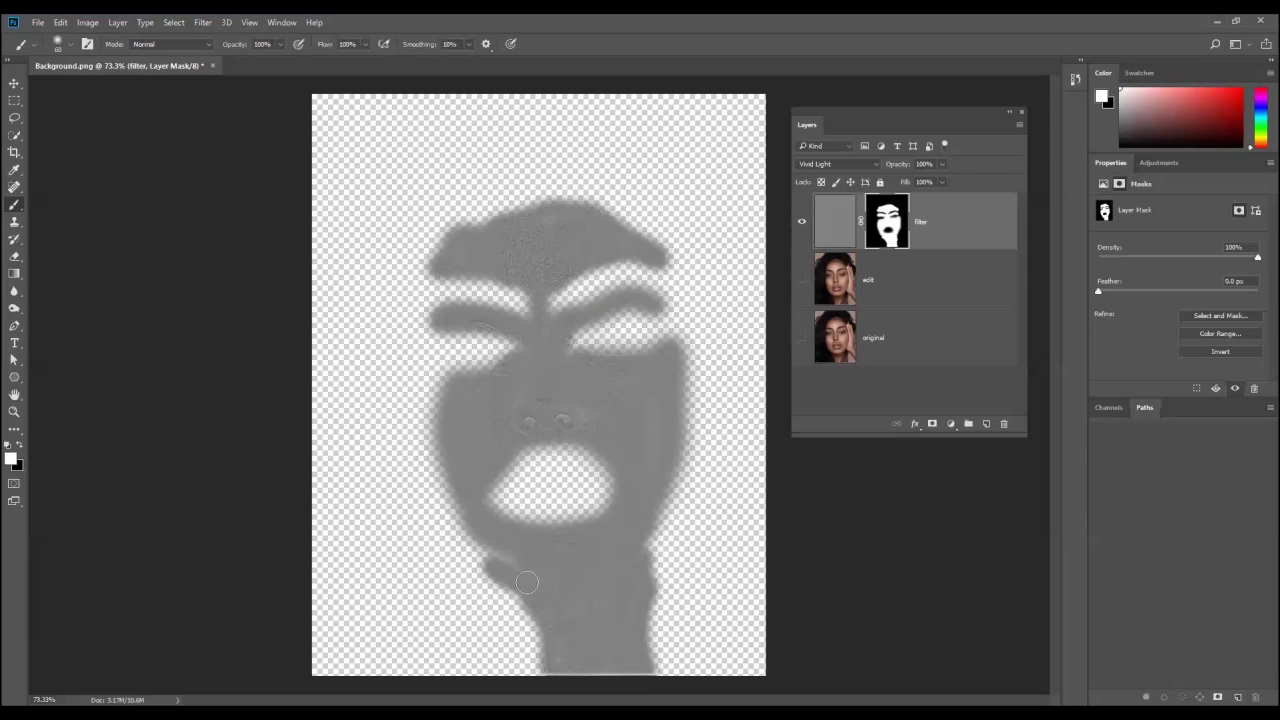
pyautogui.click(801, 280)
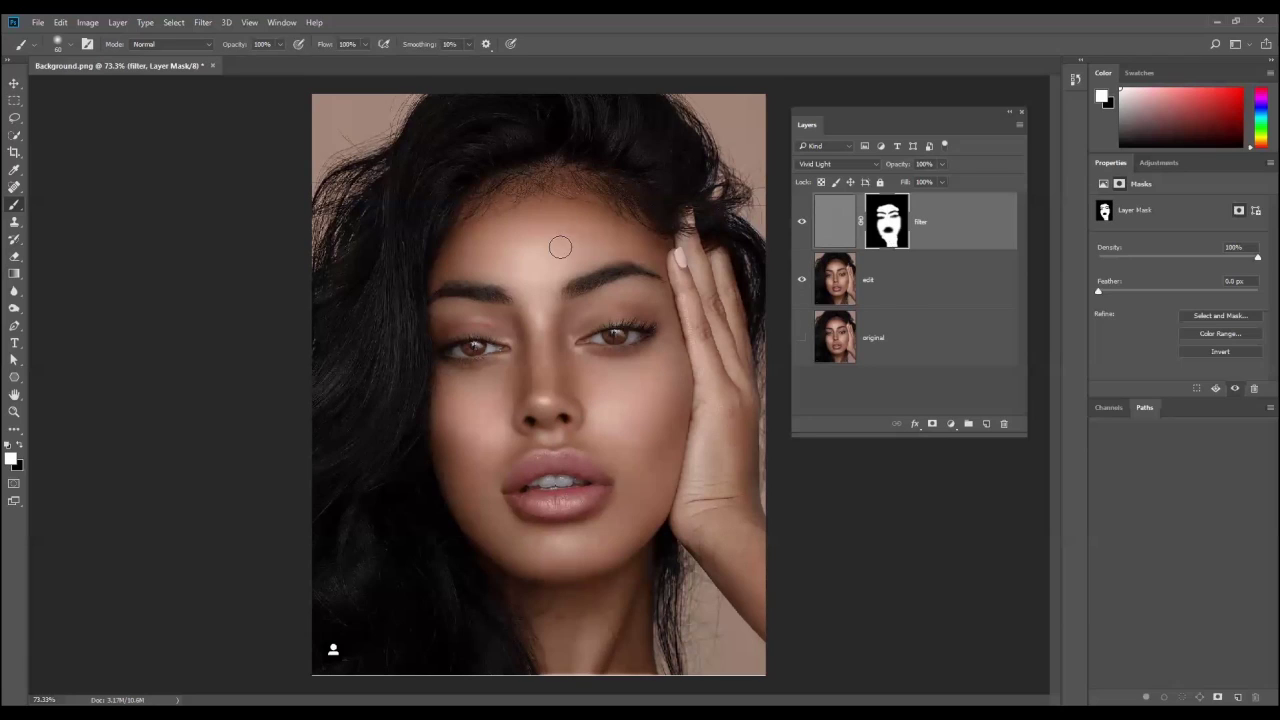
# Reduce the brush size to 45 and paint the mask white along the upper forehead near the hairline
pyautogui.press('[')
pyautogui.press('[')
pyautogui.moveTo(457, 220)
pyautogui.mouseDown()
pyautogui.moveTo(514, 183)
pyautogui.moveTo(608, 202)
pyautogui.moveTo(583, 197)
pyautogui.mouseUp()
# Show the "original" layer, duplicate it, and move the copy above the "filter" layer at the top of the stack
pyautogui.scroll(-3, 560, 395)
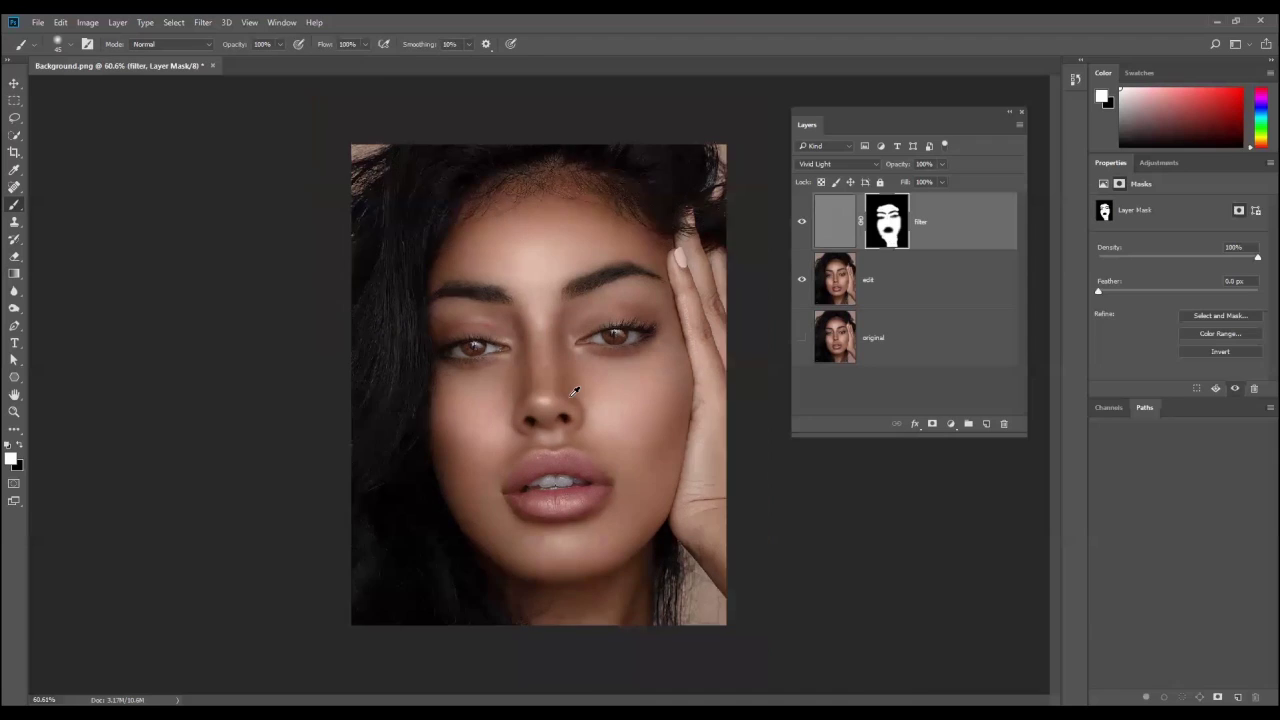
pyautogui.scroll(3, 585, 387)
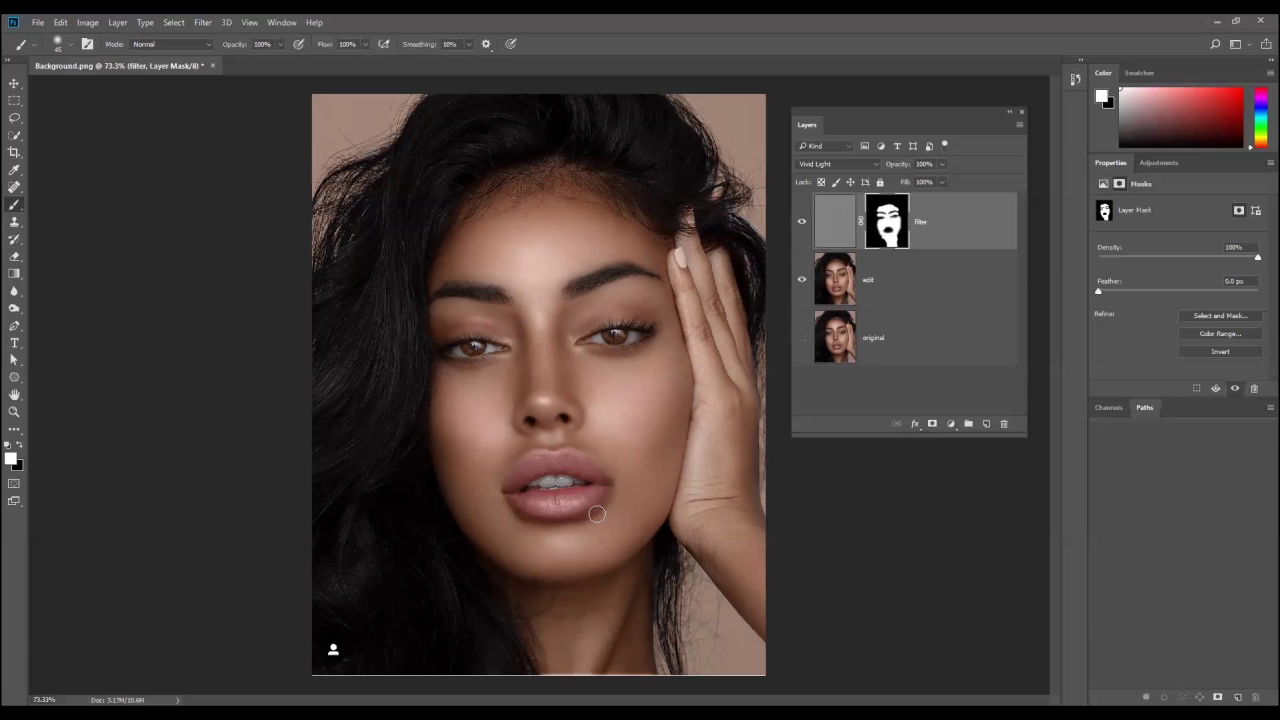
pyautogui.click(840, 340)
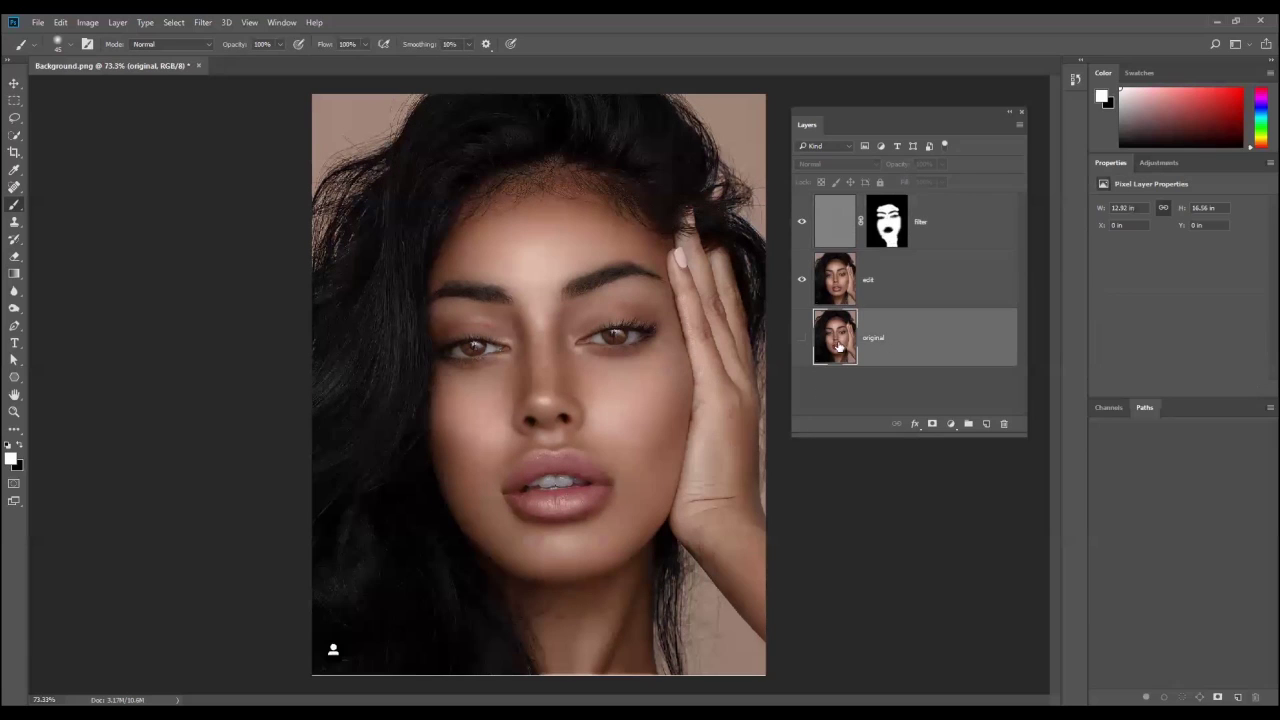
pyautogui.click(802, 339)
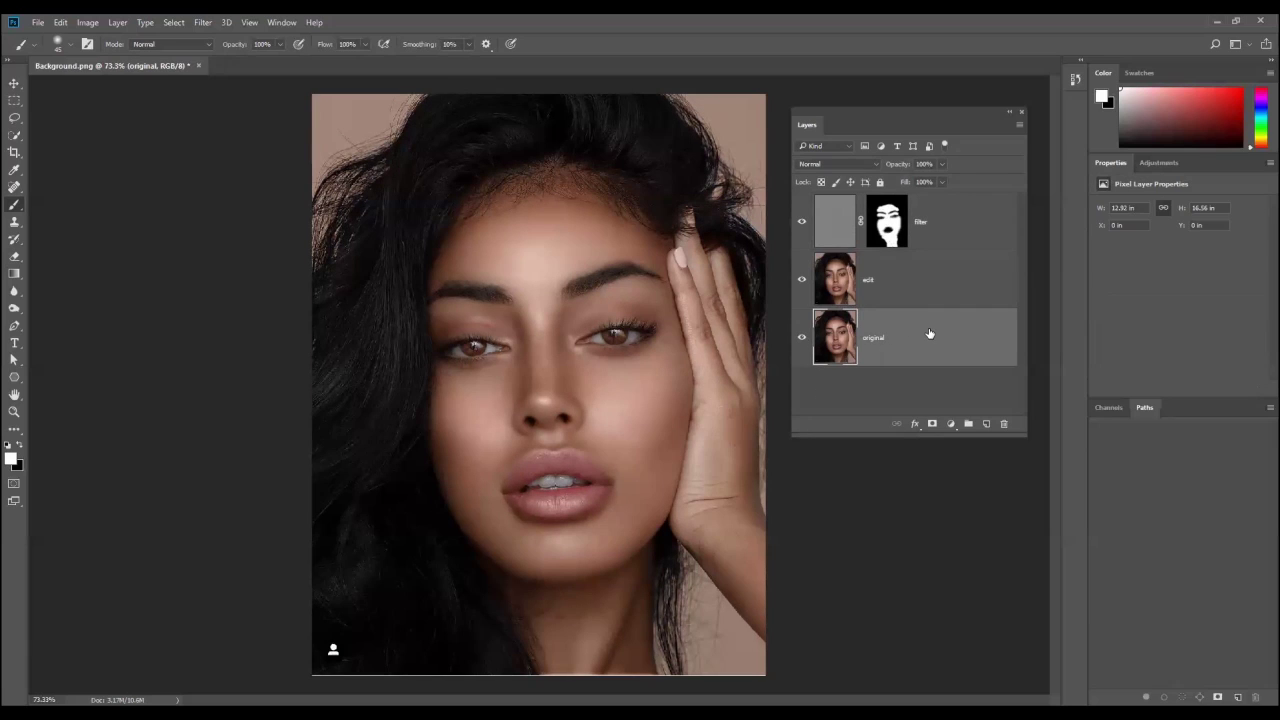
pyautogui.hotkey('ctrl', 'j')
pyautogui.moveTo(920, 334); pyautogui.dragTo(882, 197)
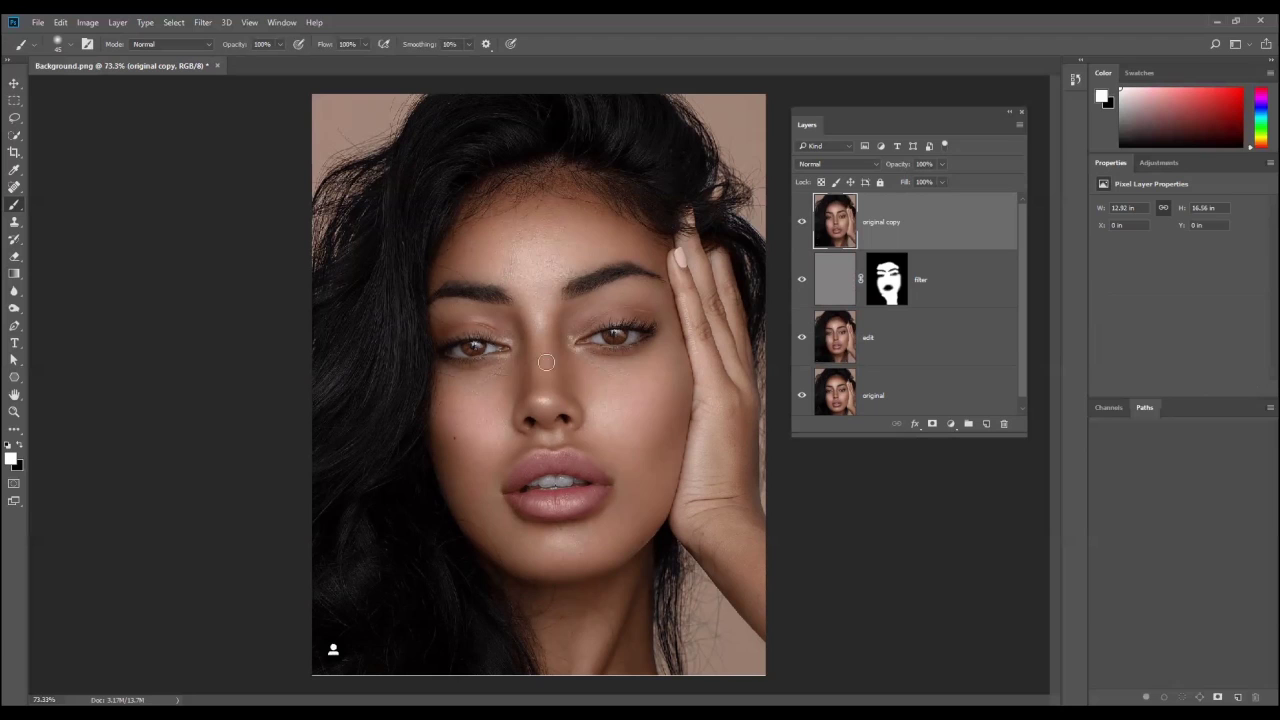
# Scale the "original copy" layer down to about 38.5% in the image's lower-left corner as a before inset, and return to the Brush tool
pyautogui.hotkey('ctrl', 't')
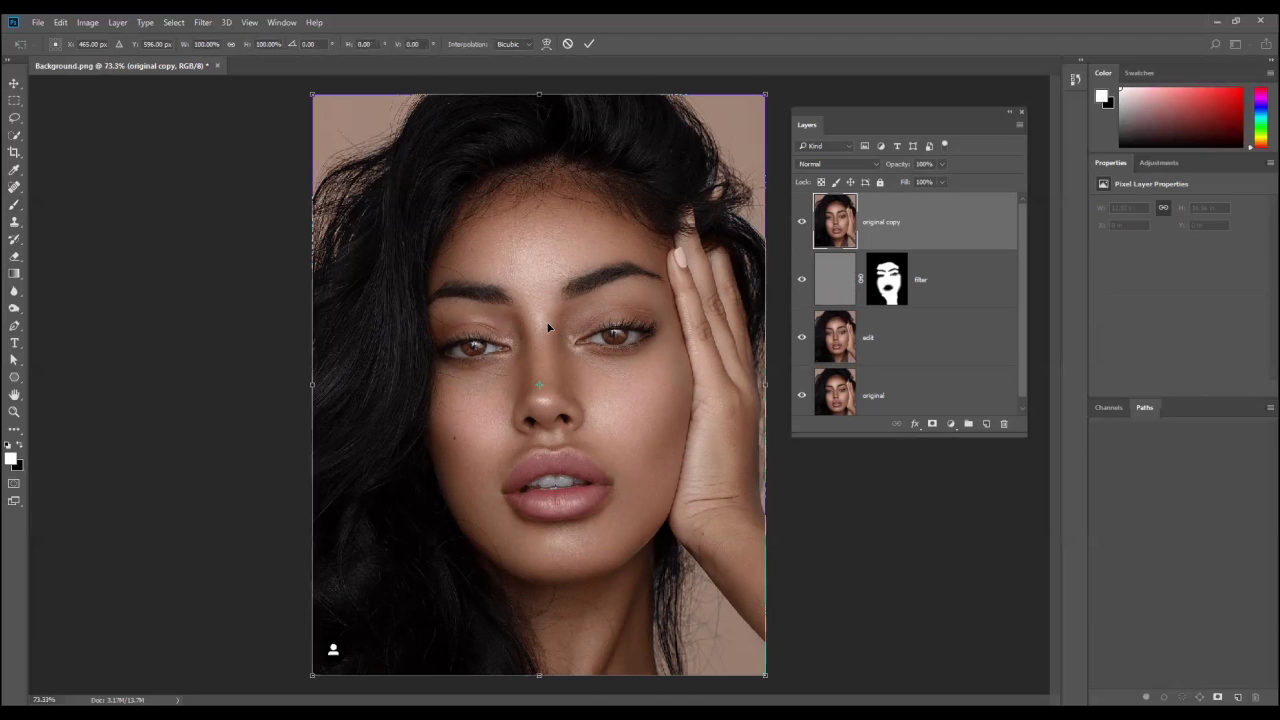
pyautogui.moveTo(766, 93); pyautogui.dragTo(396, 372)
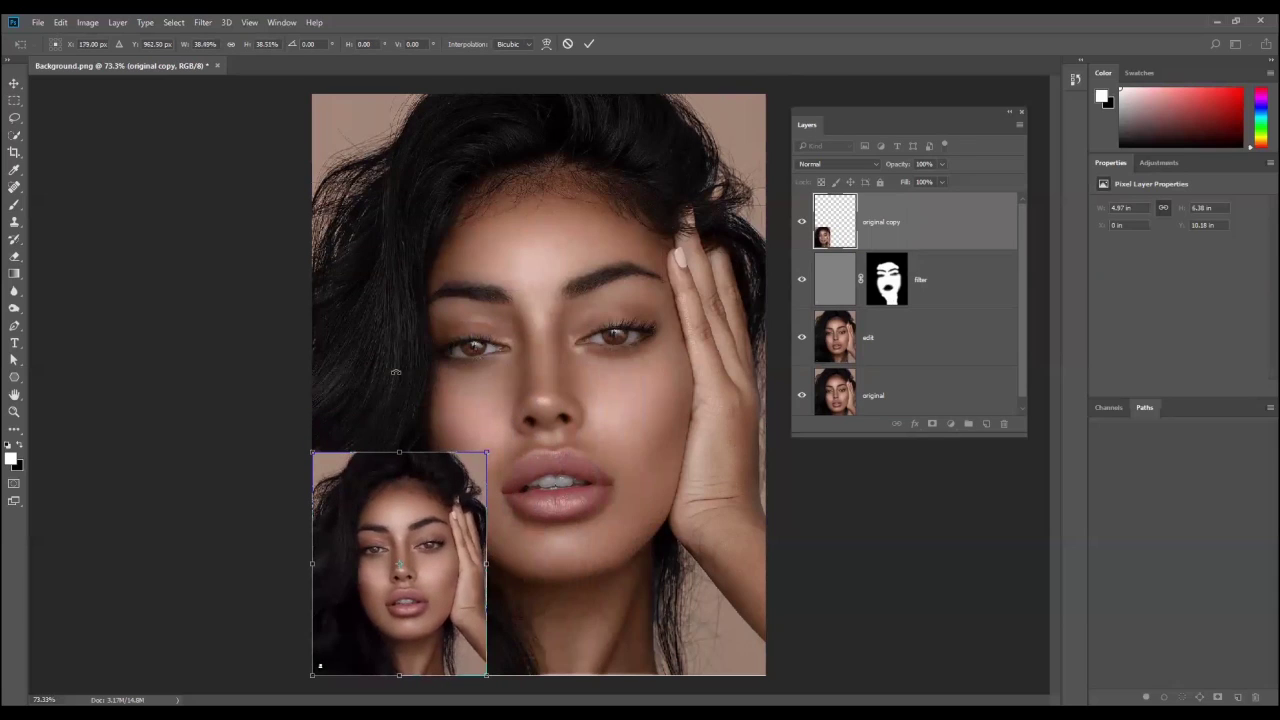
pyautogui.press('Return')
pyautogui.press('b')
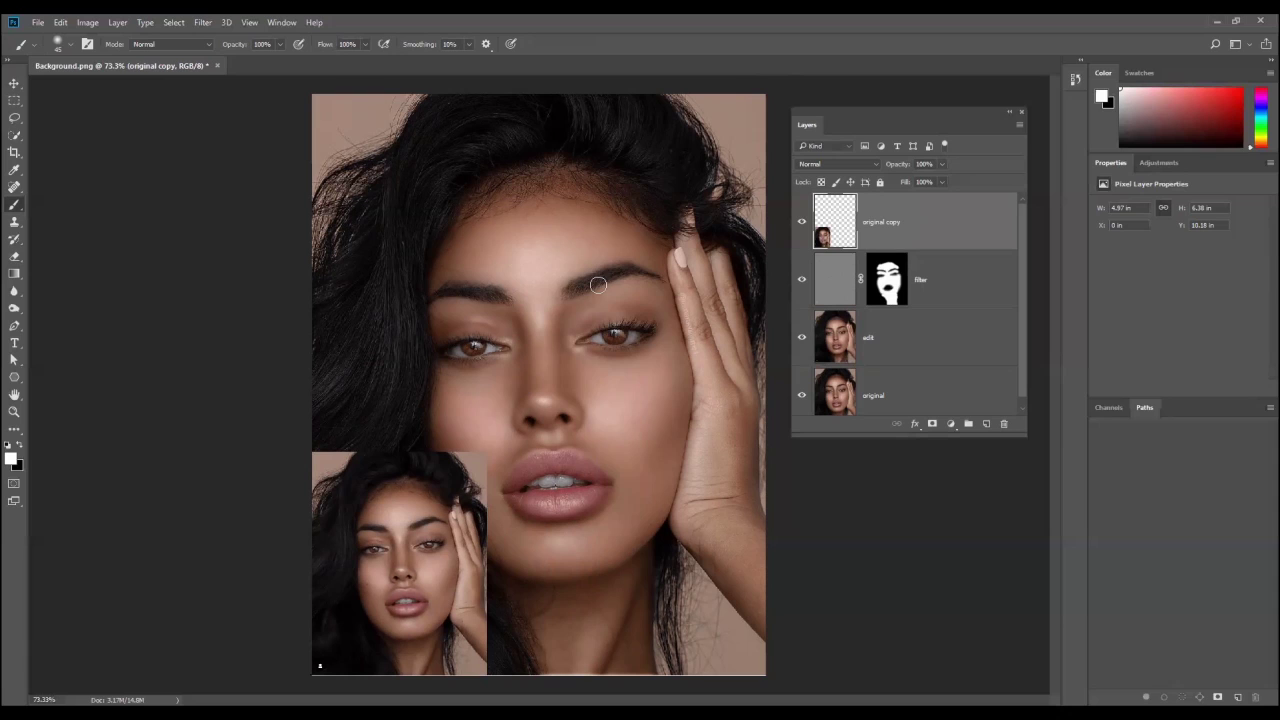
pyautogui.keyDown('alt'); pyautogui.scroll(-3, 604, 424); pyautogui.keyUp('alt')
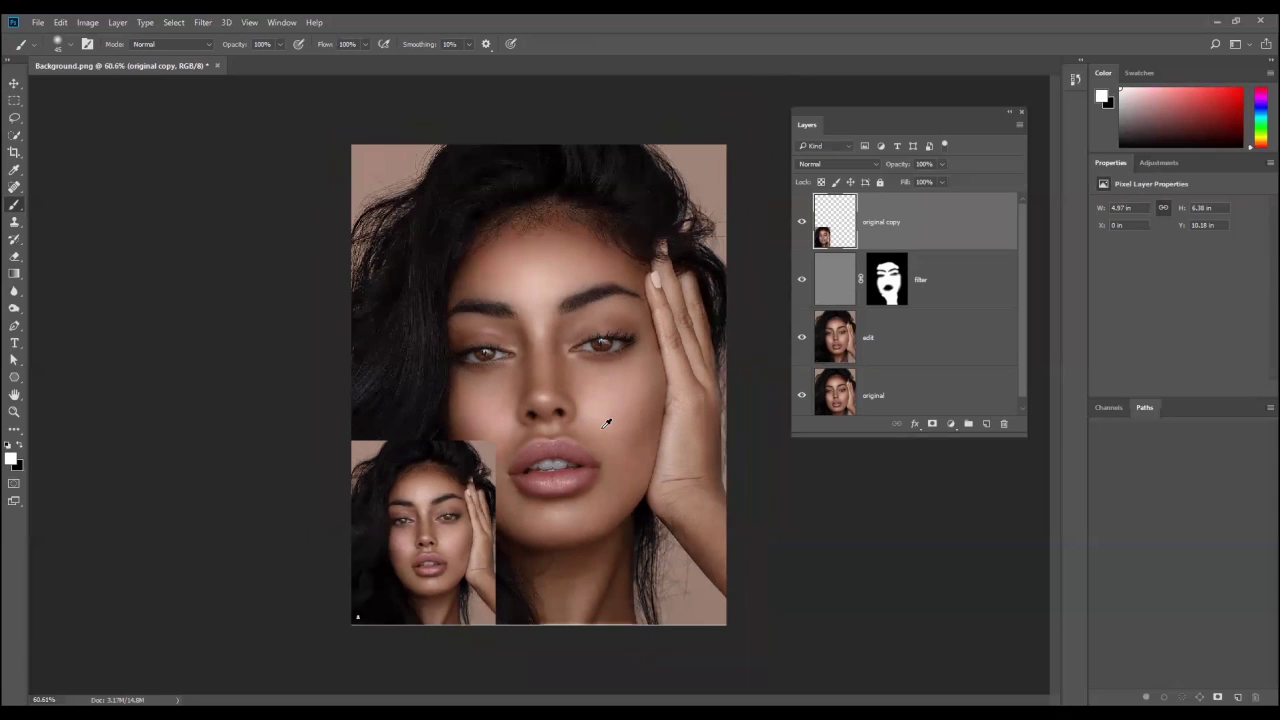
pyautogui.keyDown('alt'); pyautogui.scroll(-1, 604, 424); pyautogui.keyUp('alt')
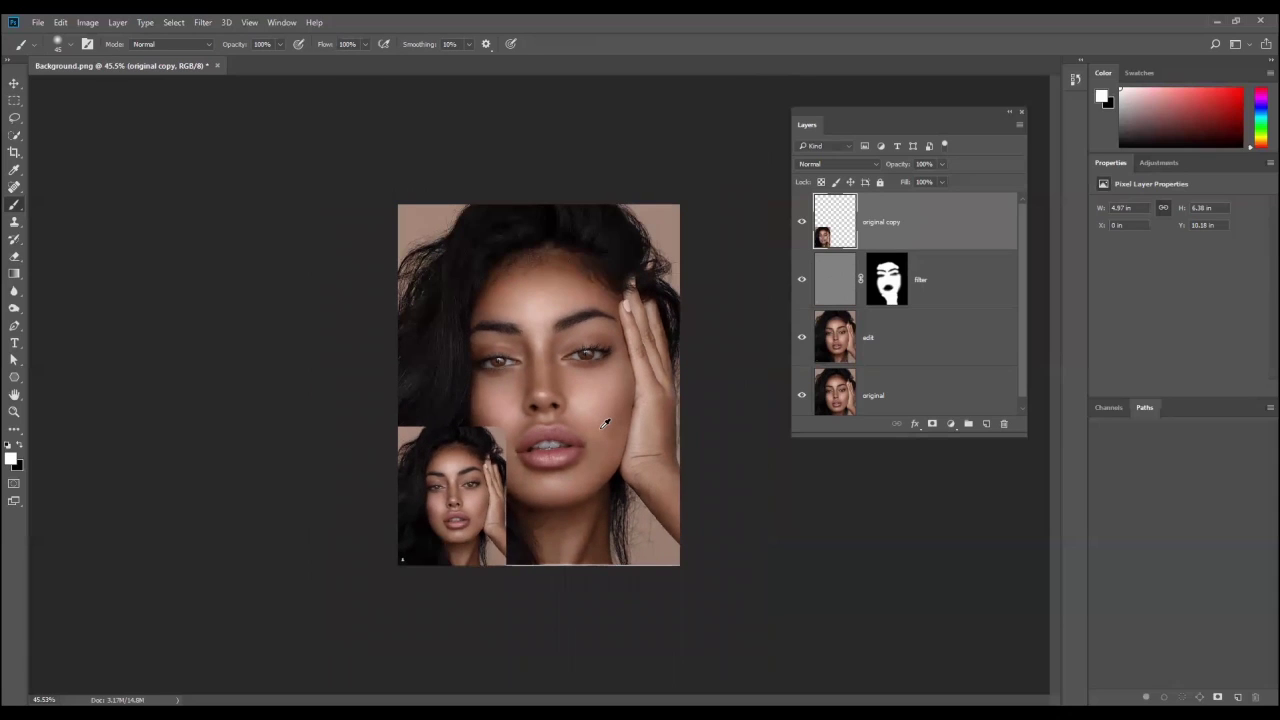
pyautogui.keyDown('alt'); pyautogui.scroll(3, 604, 424); pyautogui.keyUp('alt')
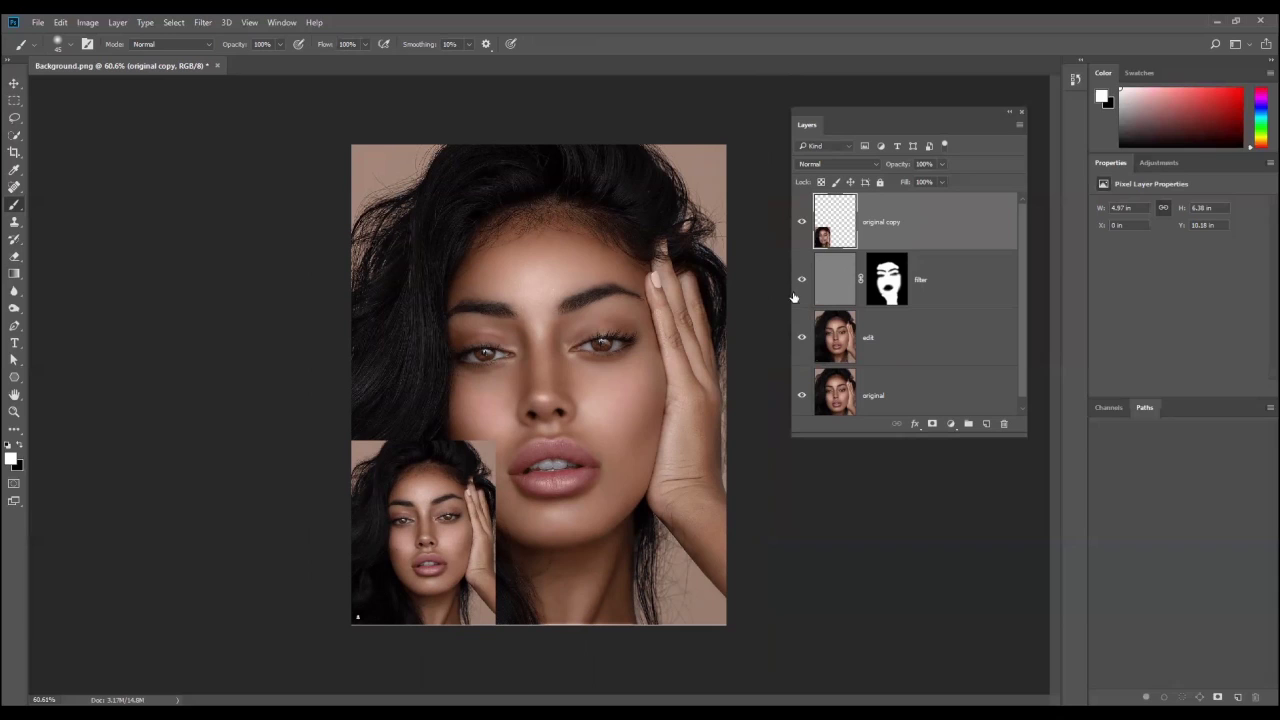
pyautogui.click(853, 168)
pyautogui.click(854, 168)
pyautogui.click(199, 25)
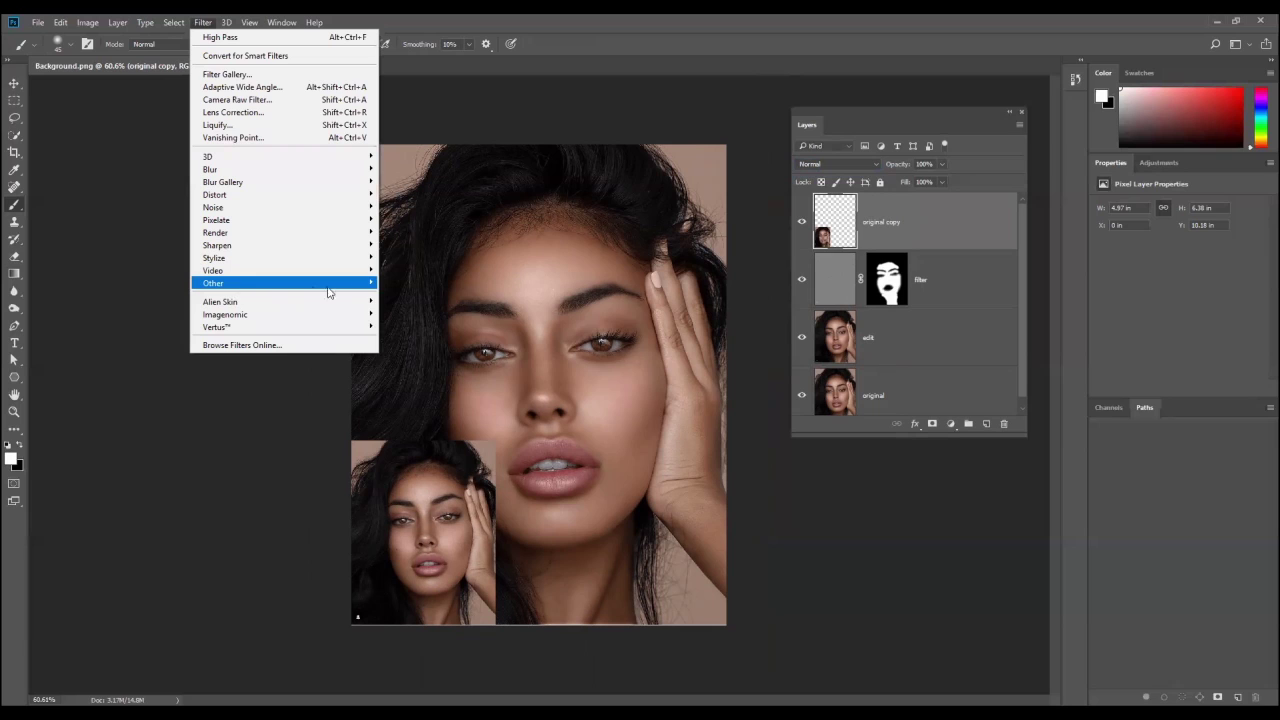
pyautogui.moveTo(330, 288)
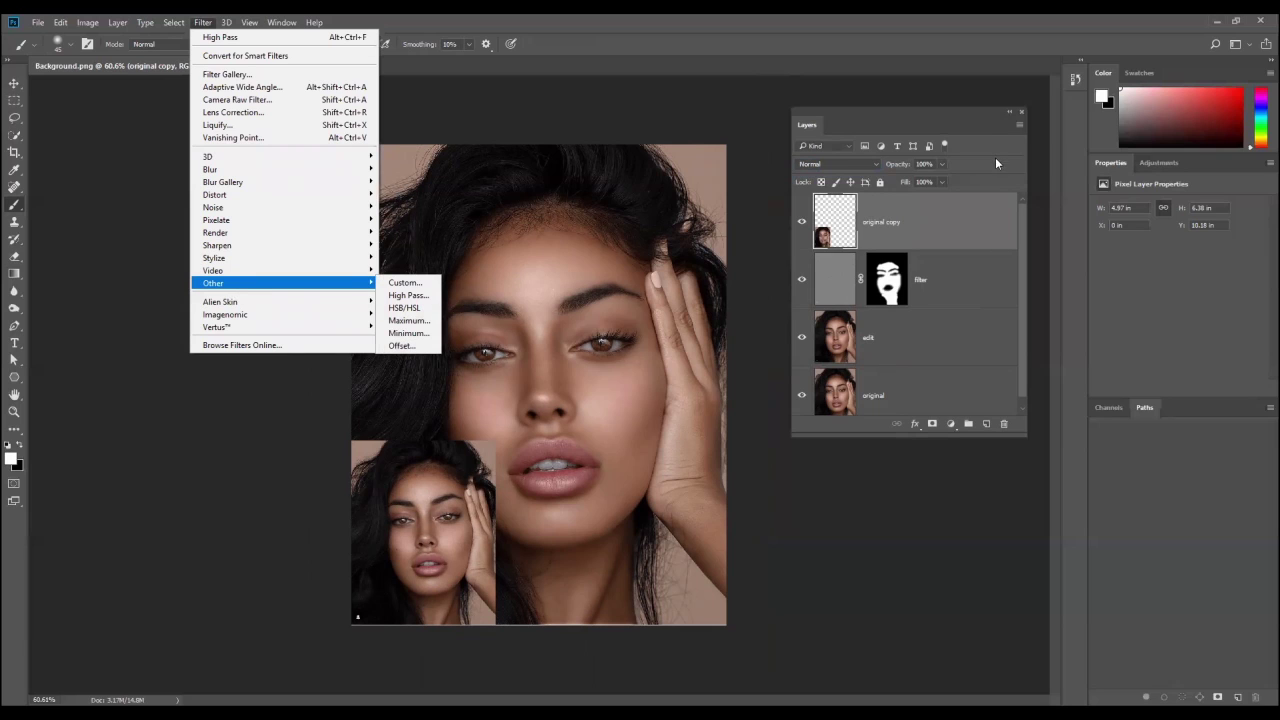
pyautogui.click(976, 126)
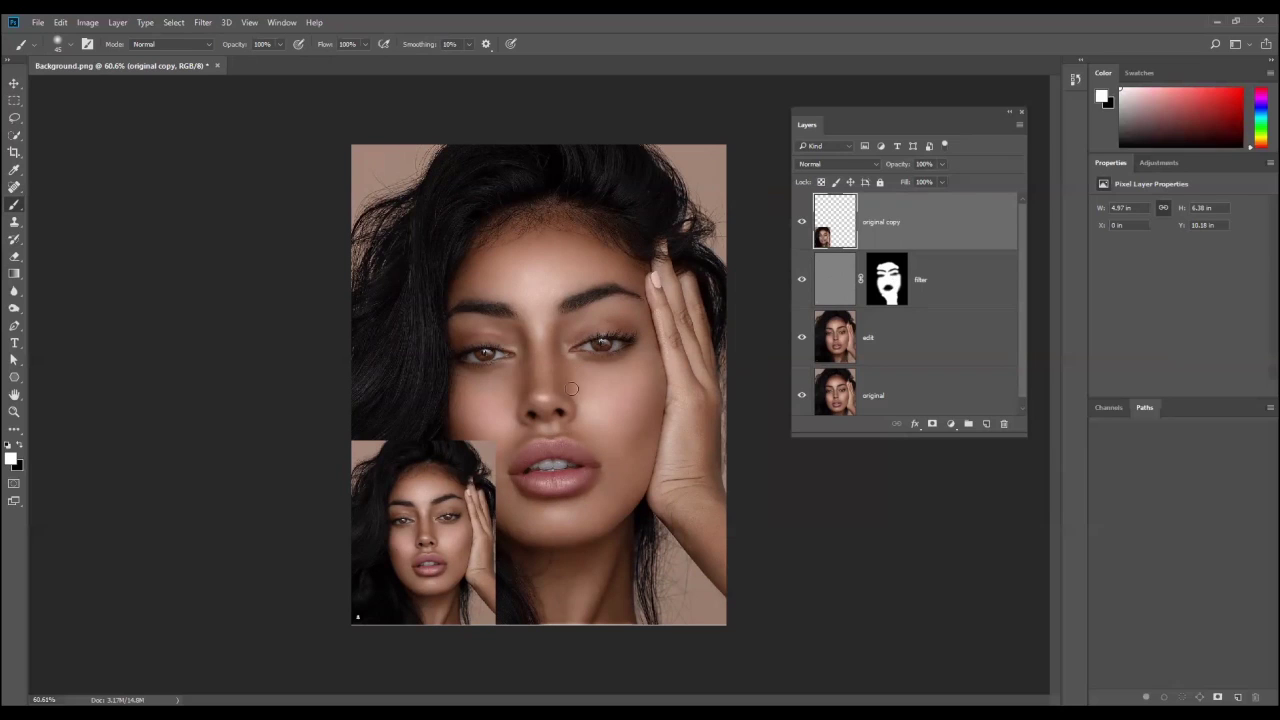
pyautogui.scroll(-3, 638, 433)
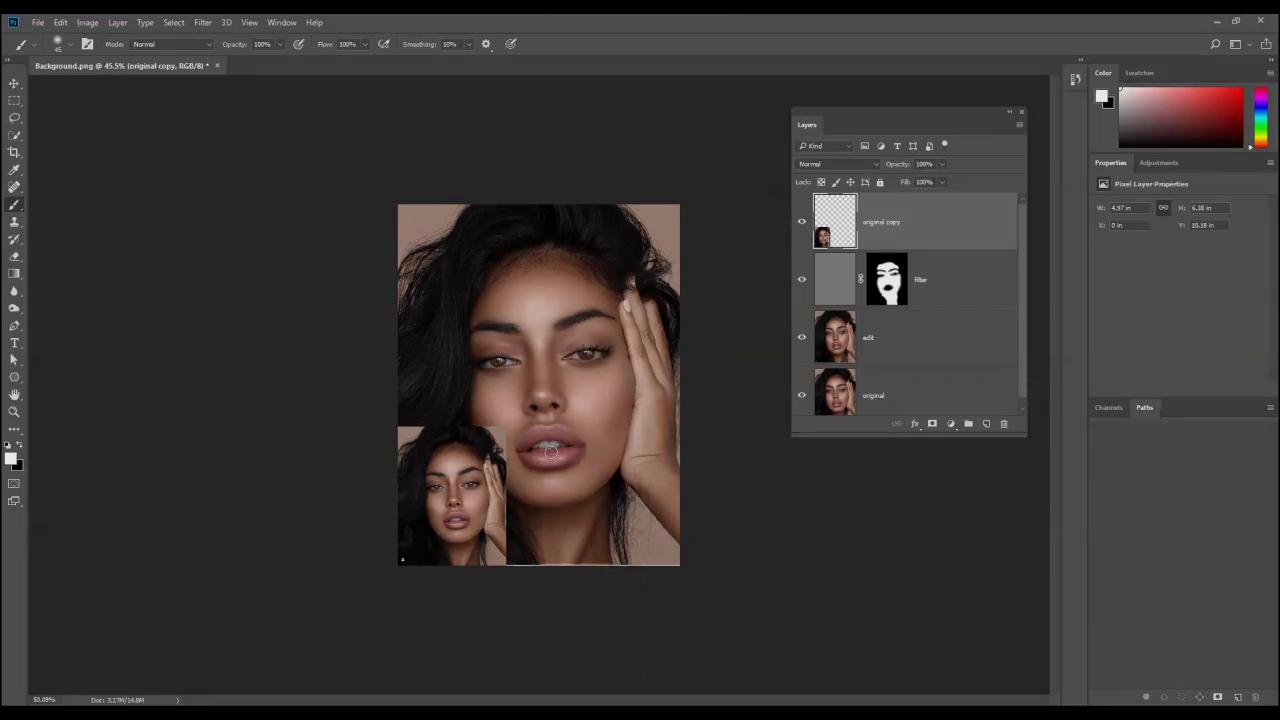
pyautogui.scroll(2, 550, 452)
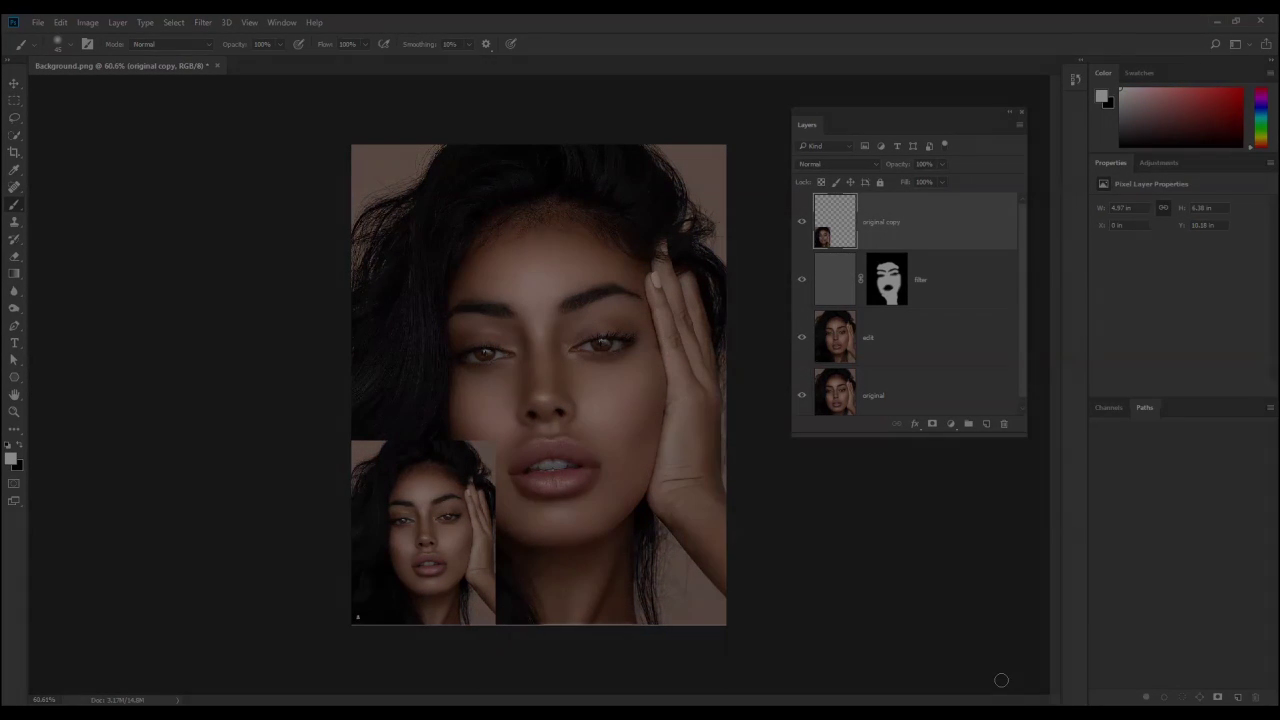